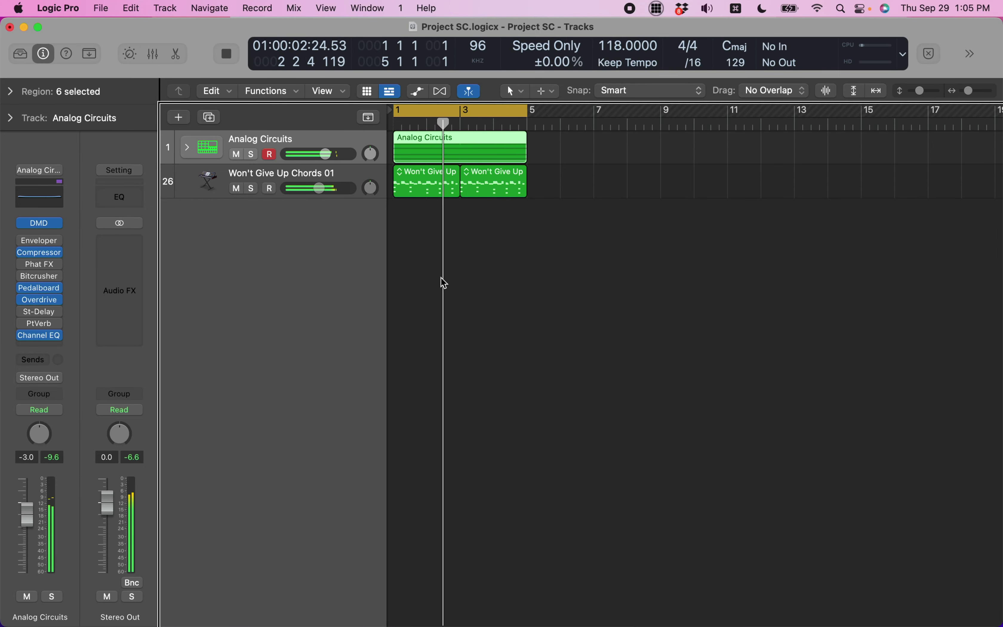
Step: Play the loop while selecting the Analog Circuits and Won't Give Up Chords 01 tracks in turn, and stop on Analog Circuits
click(207, 181)
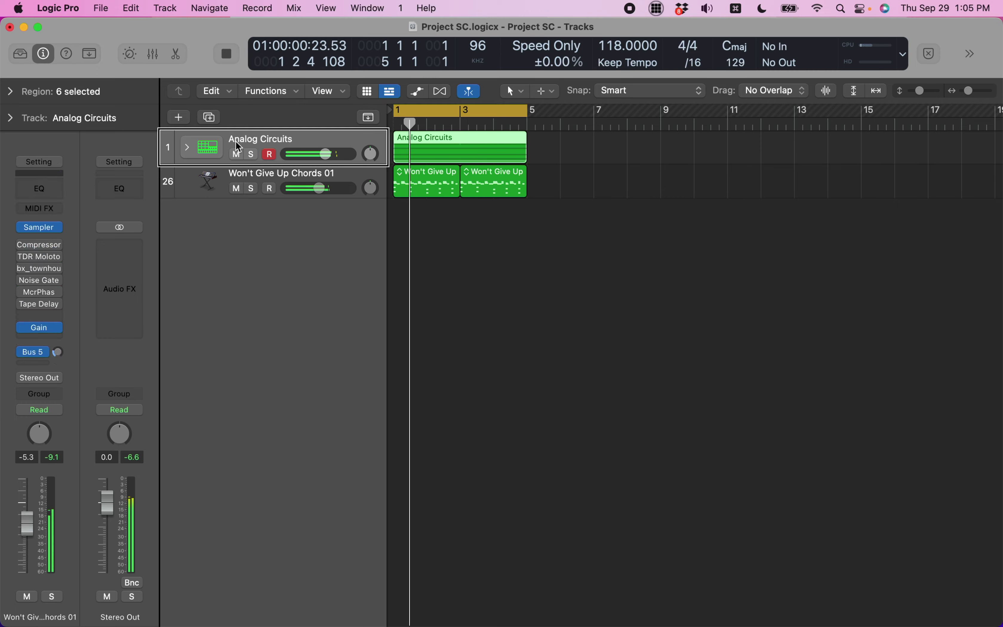
click(238, 146)
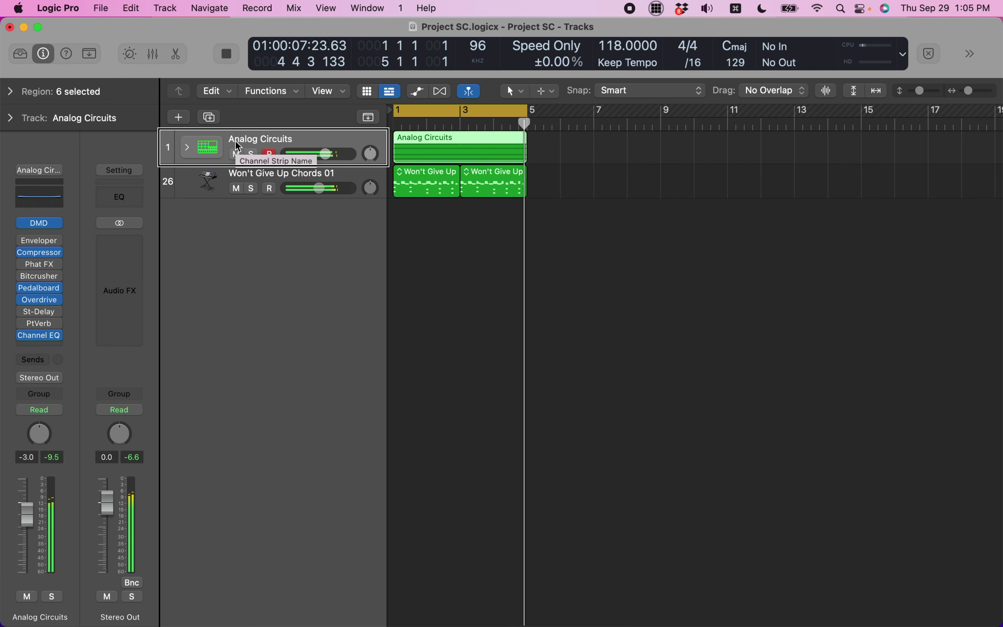
click(238, 181)
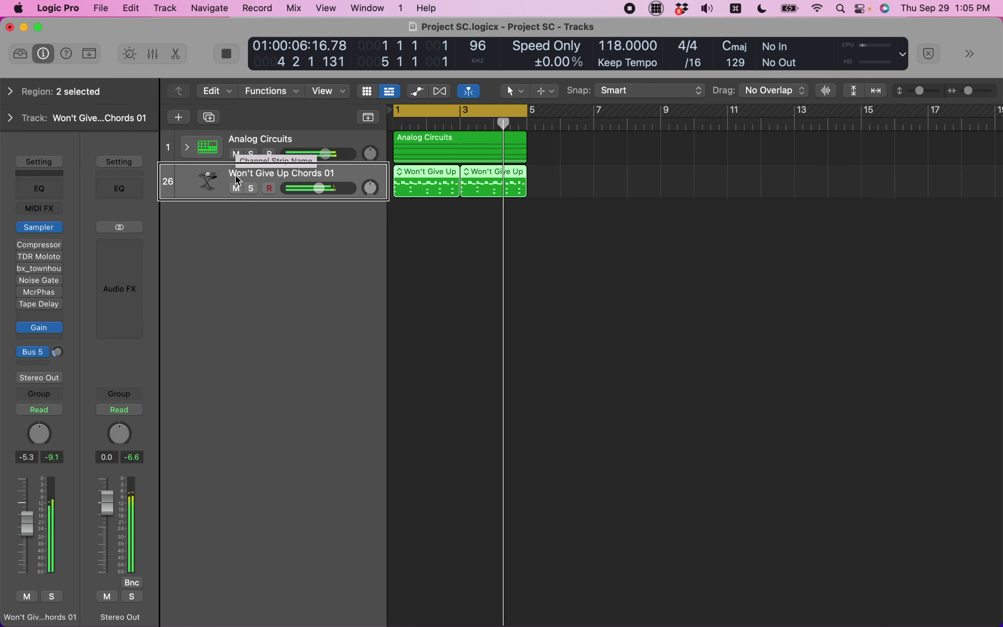
click(238, 146)
key(space)
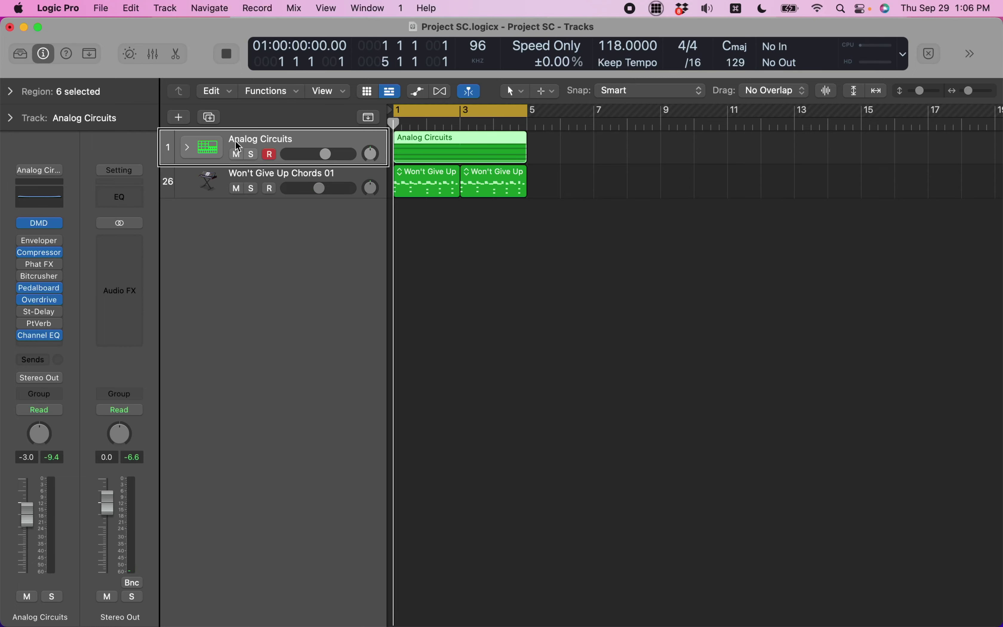
Step: Audition the whole Analog Circuits drum kit with Musical Typing and close it
key(super+k)
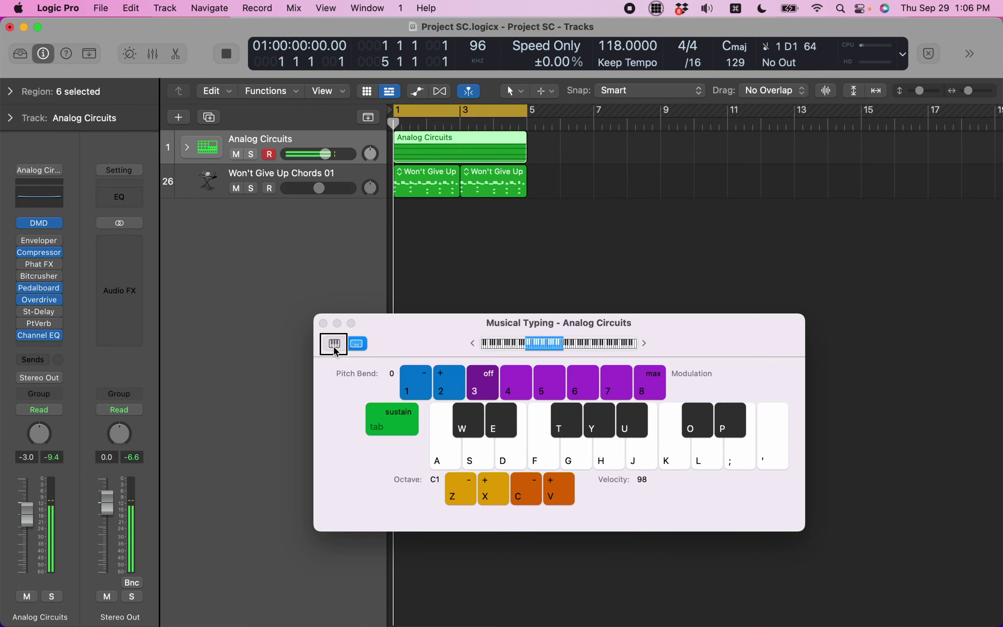
key(f)
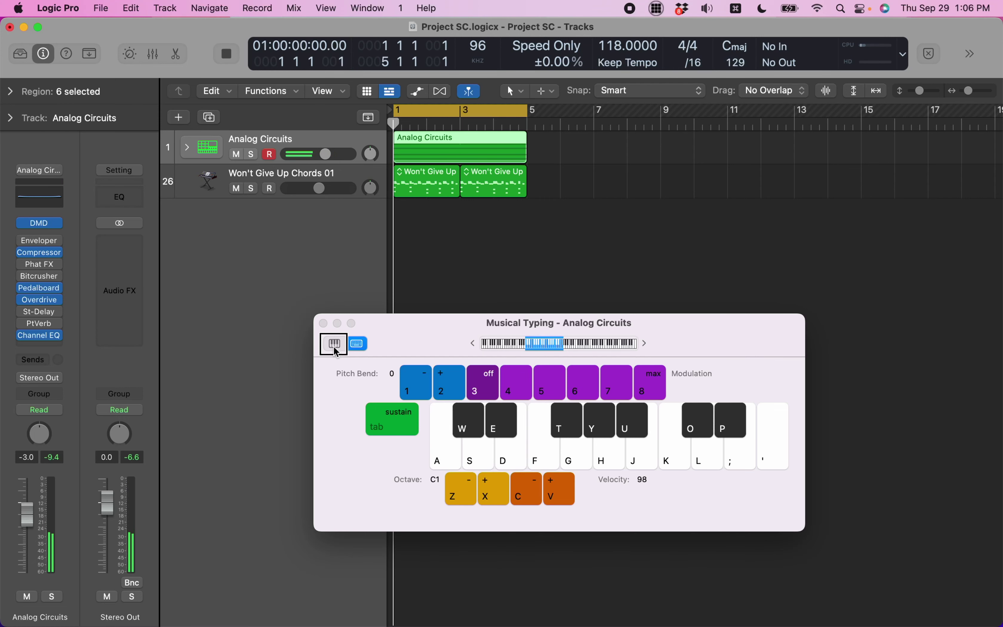
key(super+k)
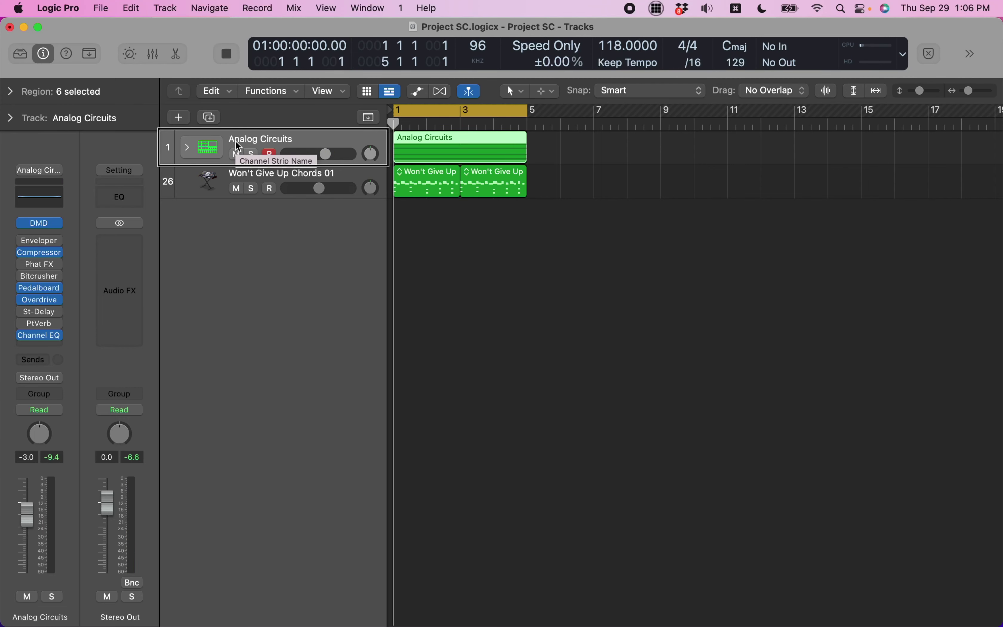
Step: Expand the Analog Circuits track stack, look through its kick and snare subtracks, and select Kick 1
key(ctrl+super+Right)
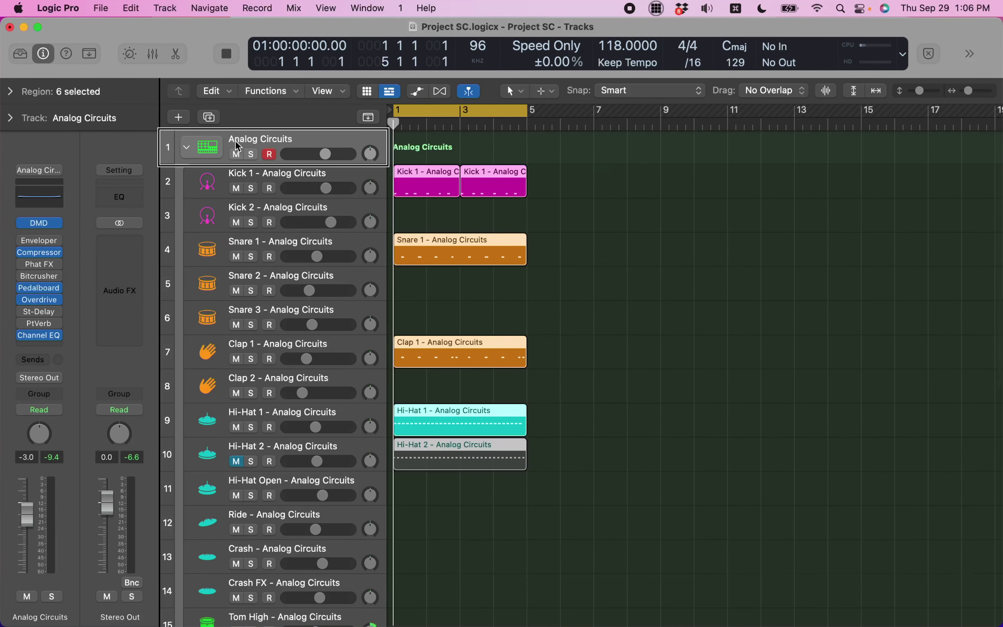
click(238, 180)
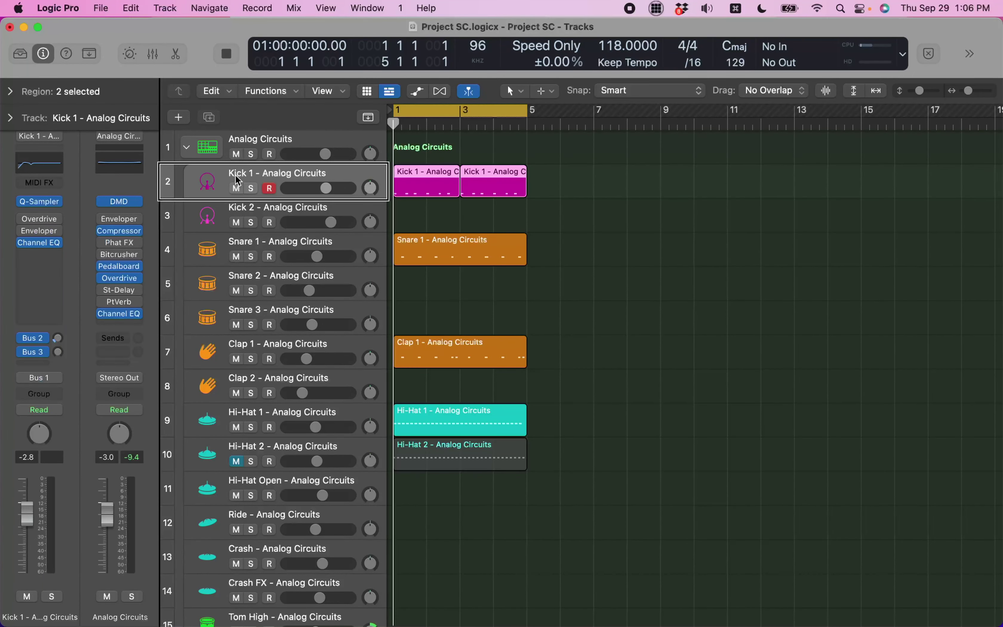
click(237, 215)
click(238, 248)
click(238, 283)
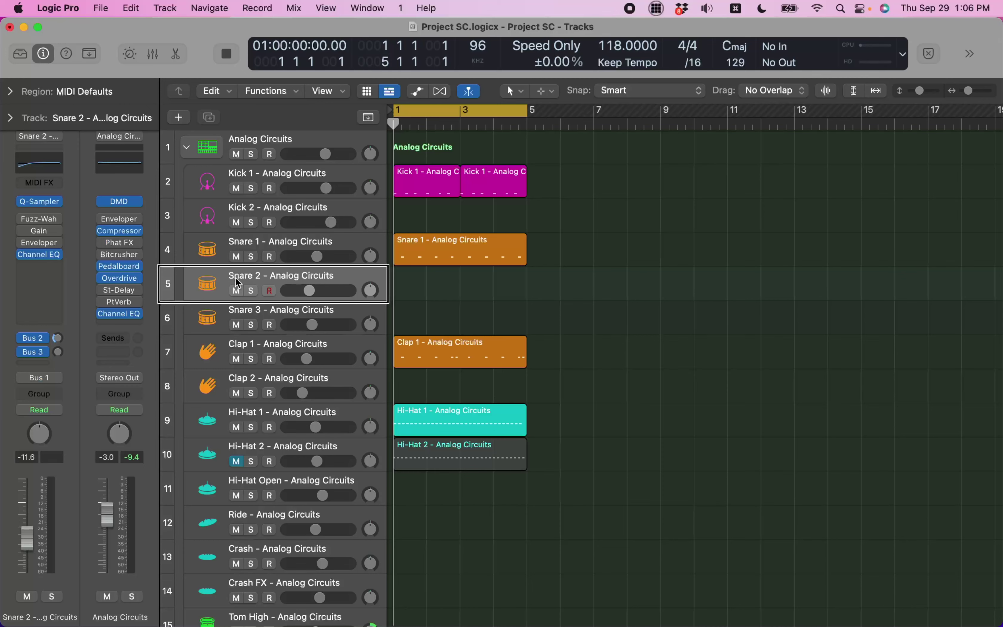
click(238, 249)
click(238, 215)
click(238, 181)
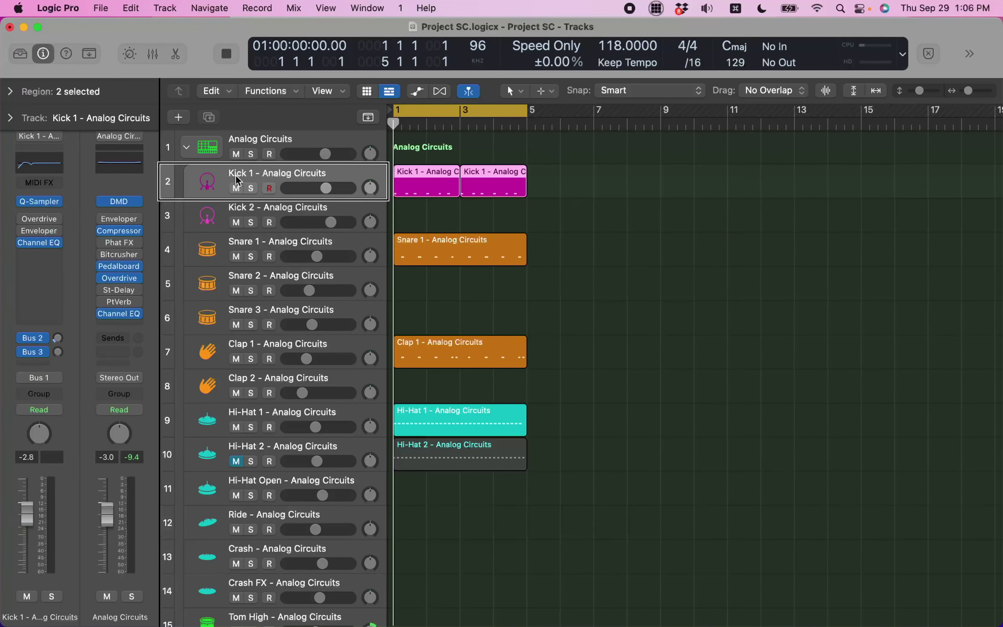
Step: Play several notes on the Kick 1 subtrack with Musical Typing
key(super+k)
key(s)
key(d)
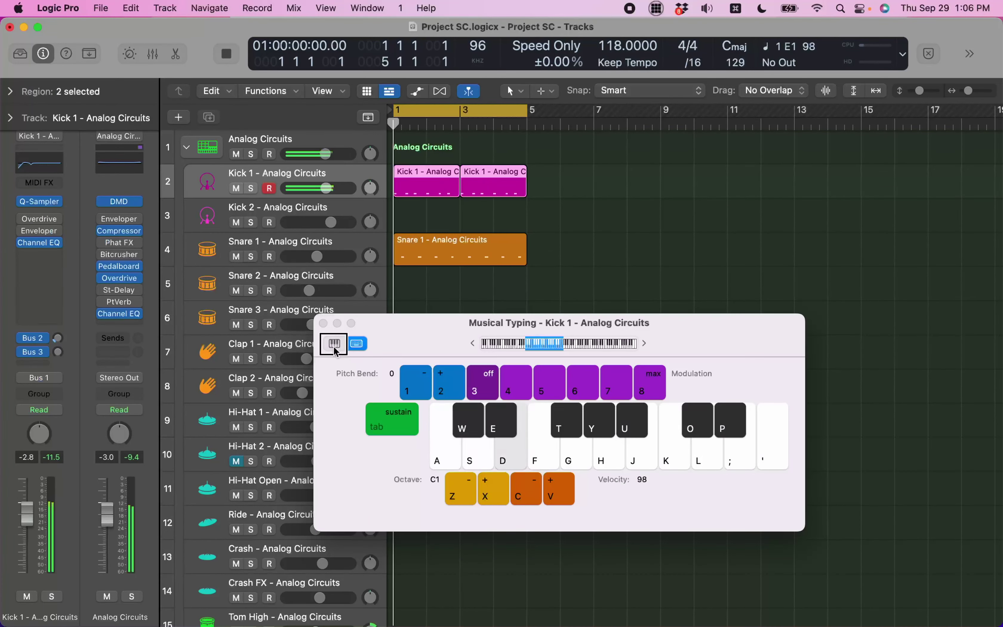
key(f)
key(semicolon)
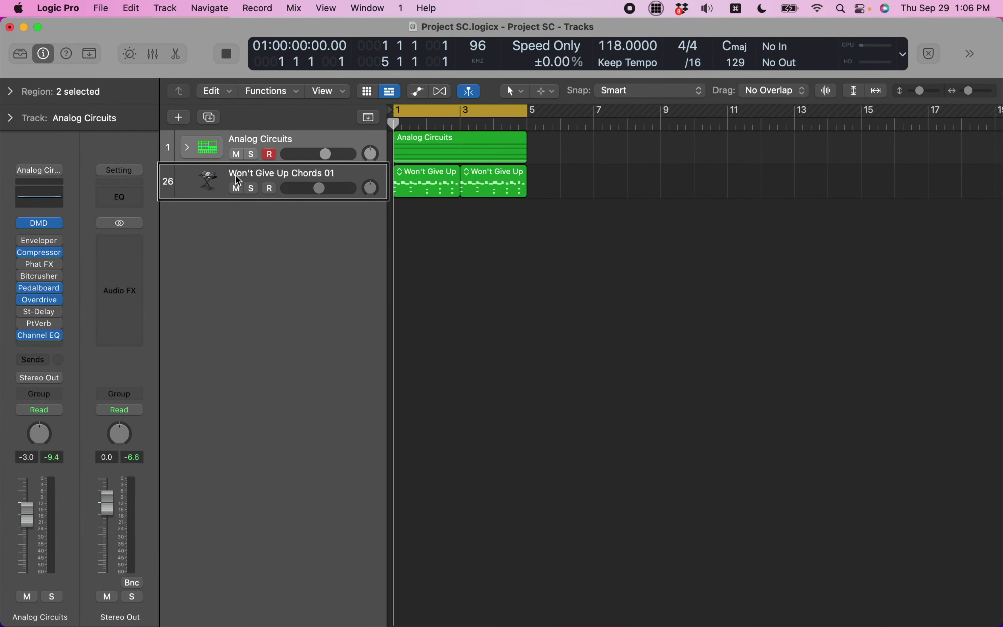
Step: Play the drum and chord loop from the start without side-chain compression, and stop it
key(space)
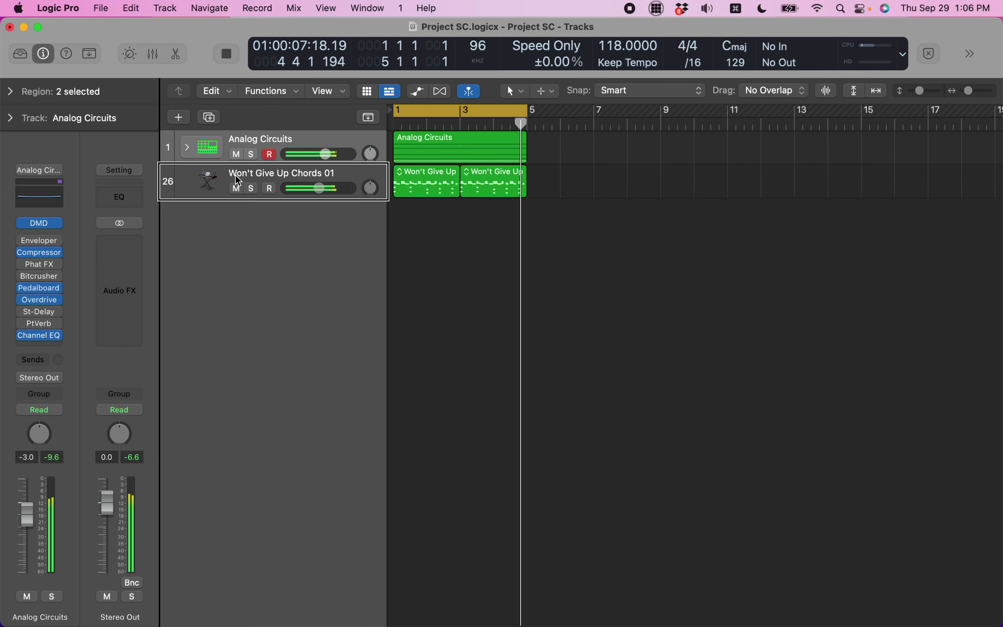
key(space)
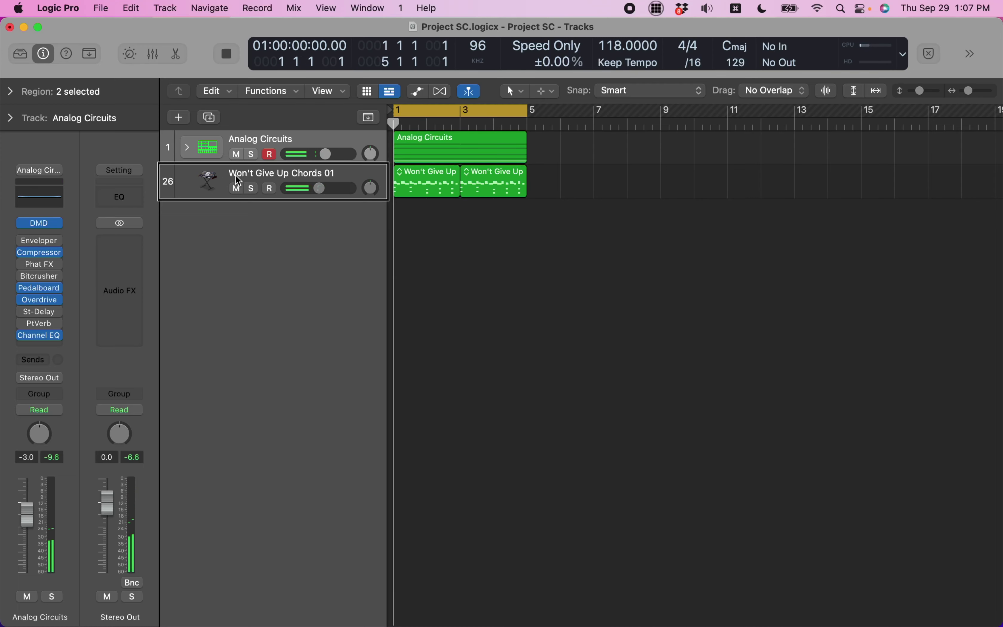
Step: Set the side chain of the Compressor on the Won't Give Up Chords 01 track to Kick 1 - Analog Circuits (Inst 1)
click(239, 180)
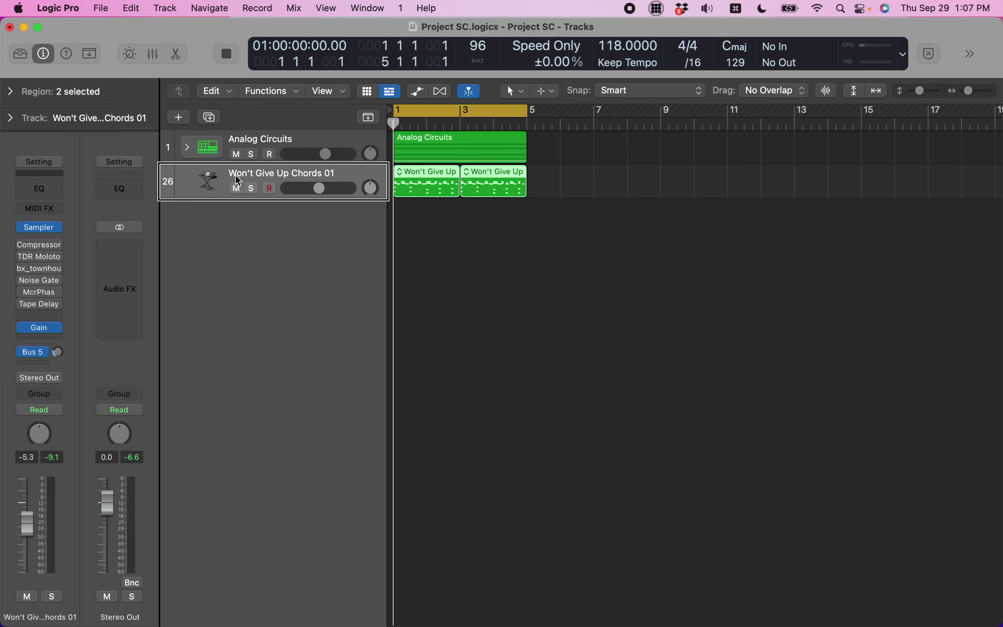
key(shift+d)
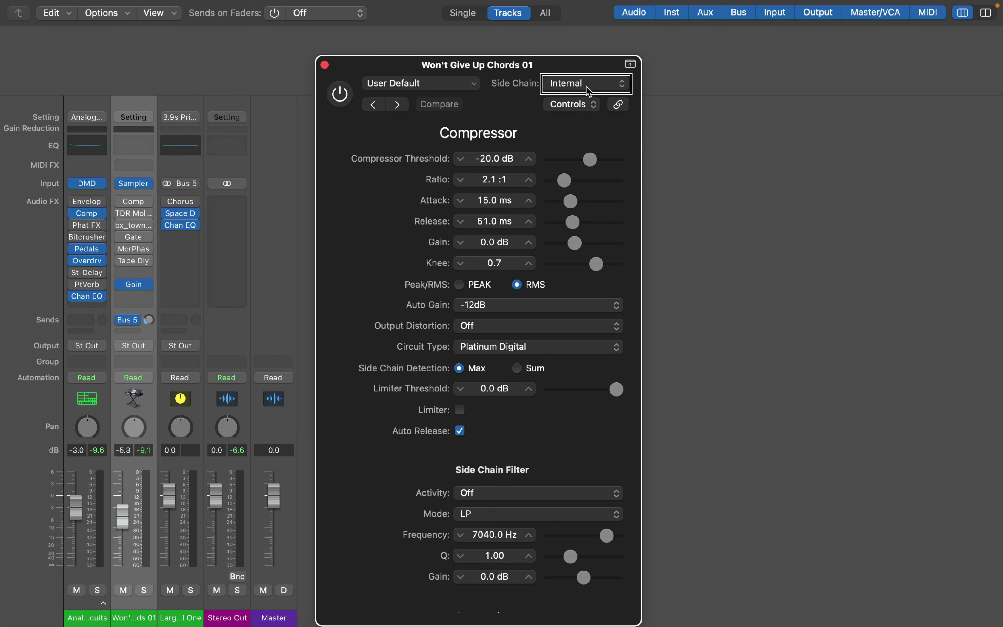
click(589, 88)
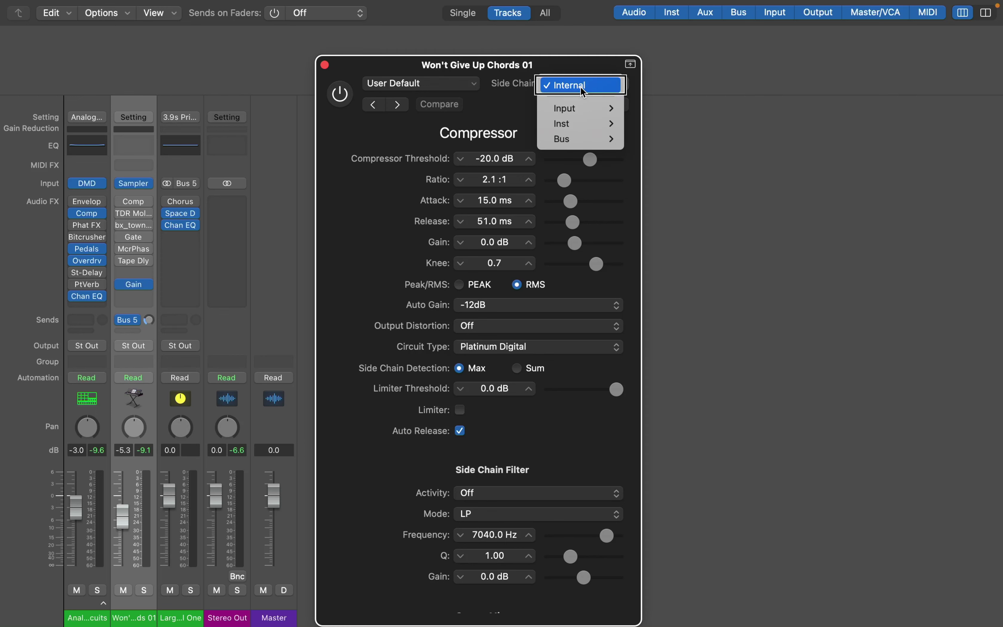
click(583, 131)
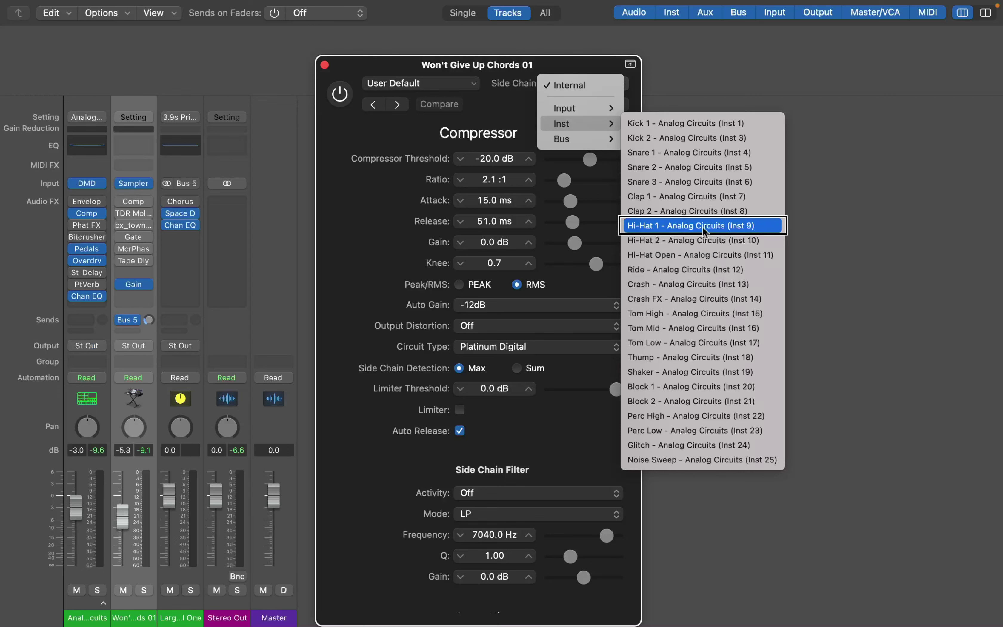
click(703, 123)
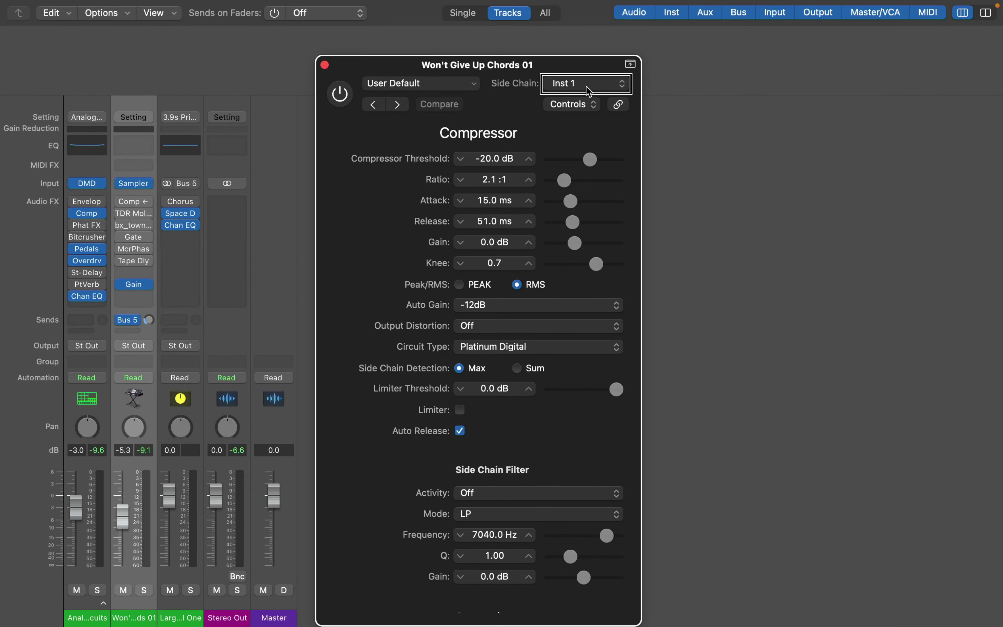
Step: Turn on the chords' Compressor and lower its threshold to -50 dB while the loop plays
click(427, 307)
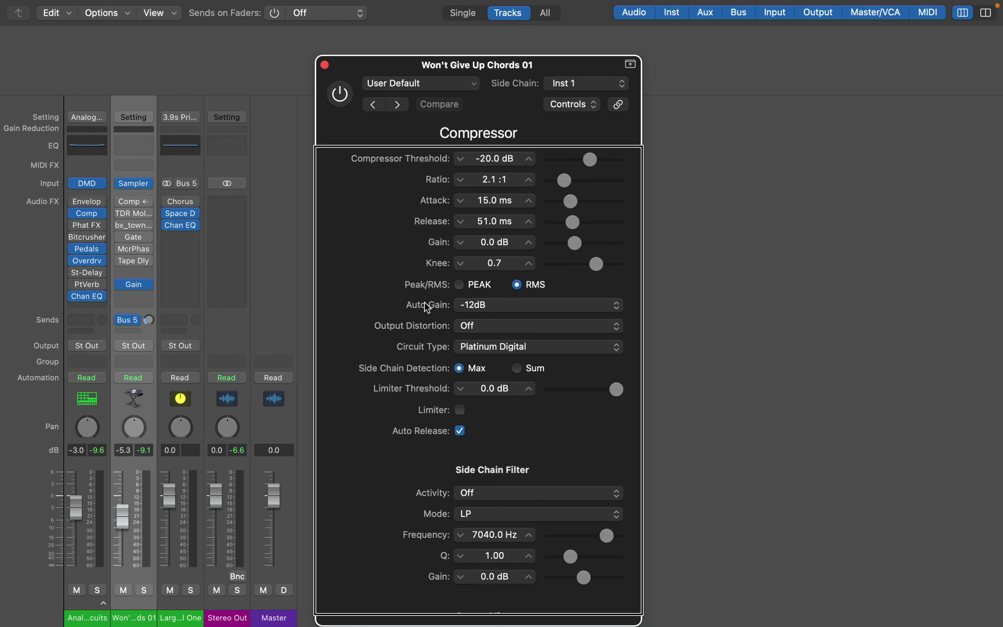
click(484, 166)
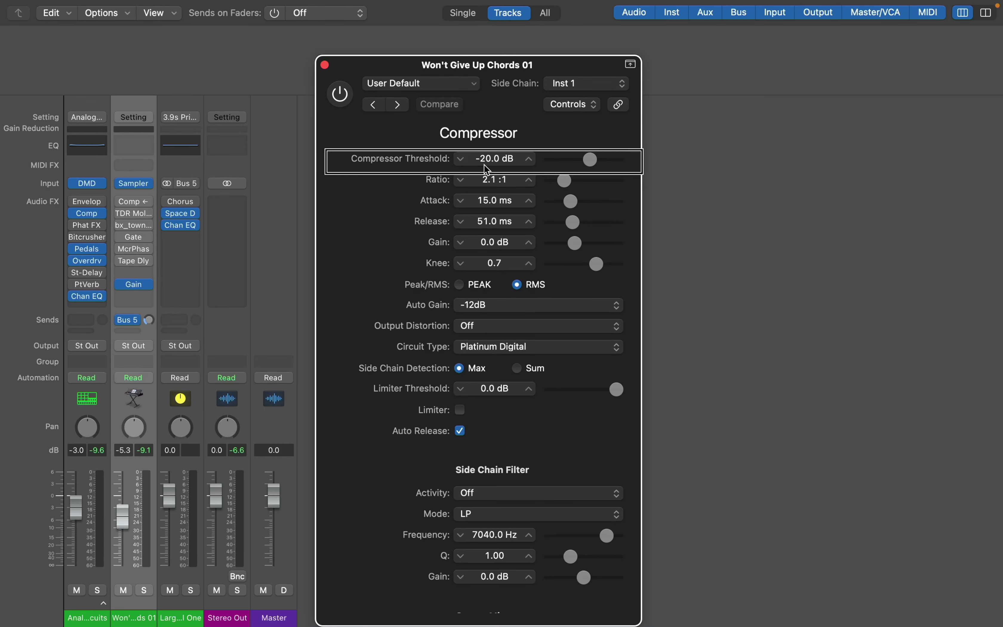
click(494, 159)
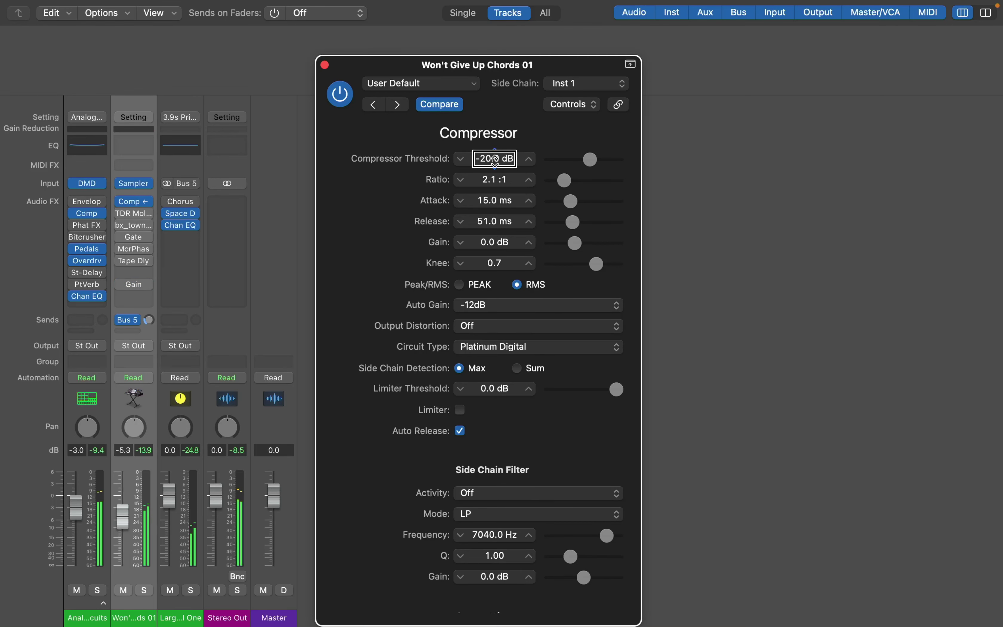
scroll(495, 159, down, 10)
scroll(494, 159, down, 5)
scroll(494, 158, down, 5)
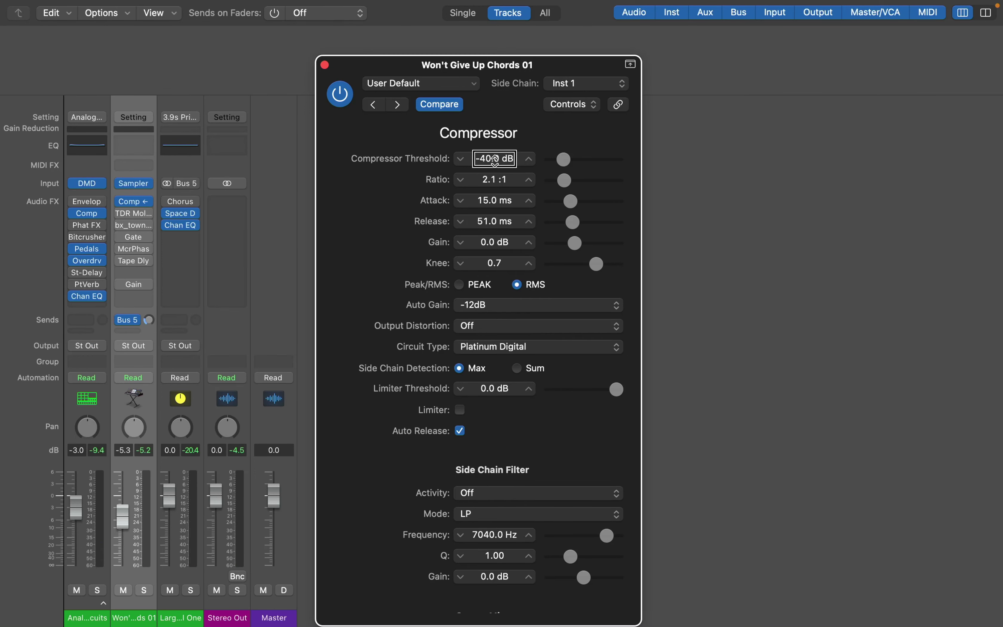
scroll(495, 160, down, 5)
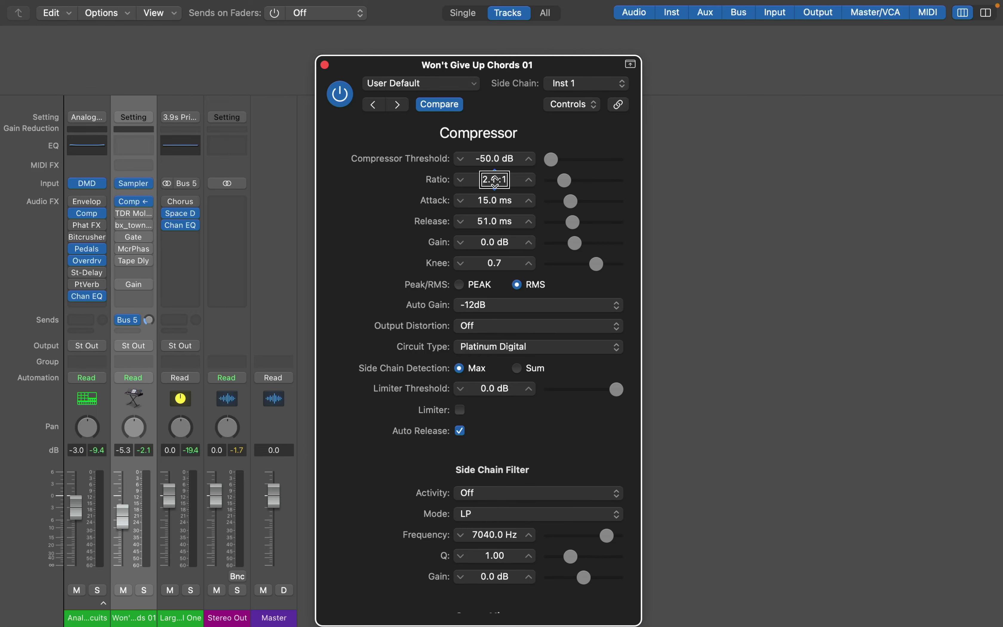
Step: Audition the loop with the compressor ratio lowered below 2:1 and raised above 3:1
scroll(494, 179, down, 7)
key(space)
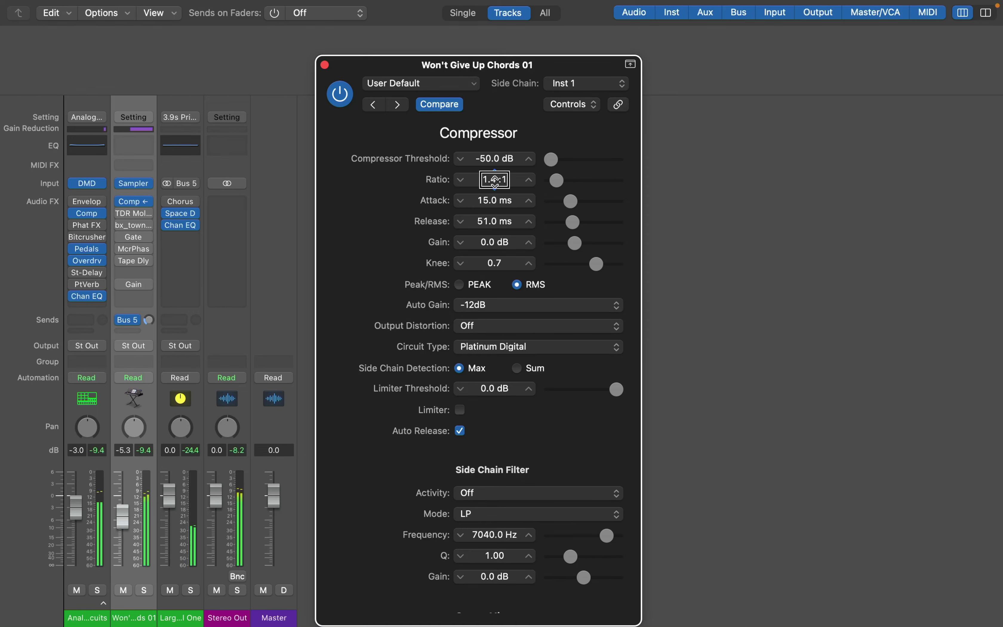
key(space)
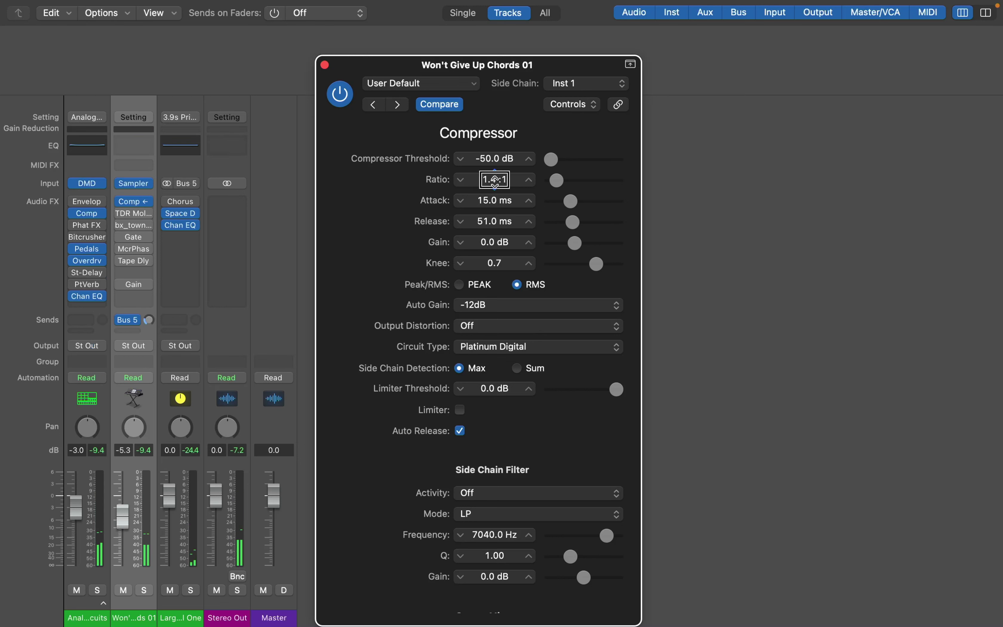
scroll(494, 179, up, 5)
key(space)
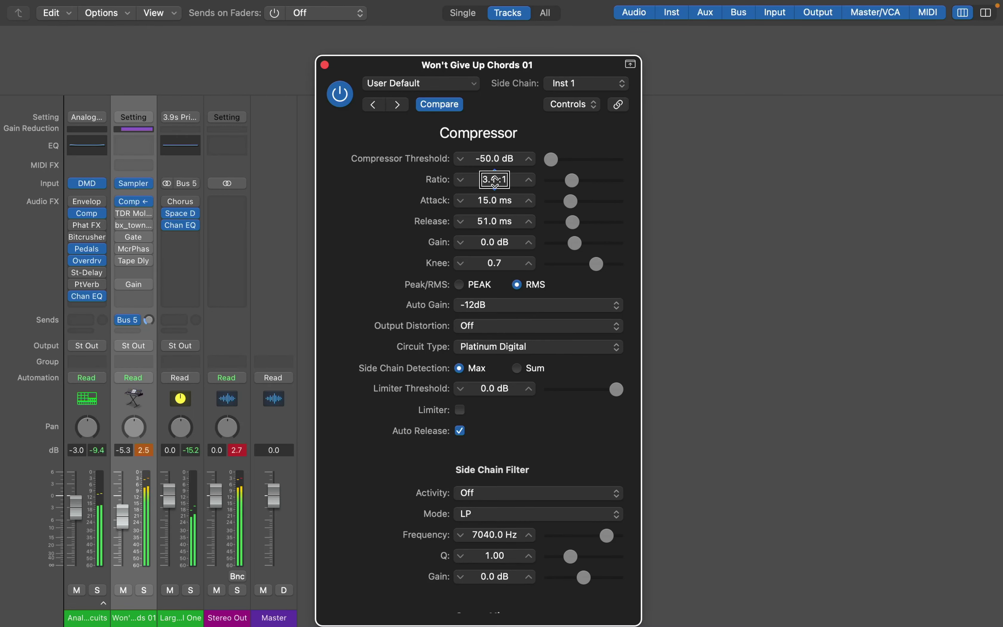
key(space)
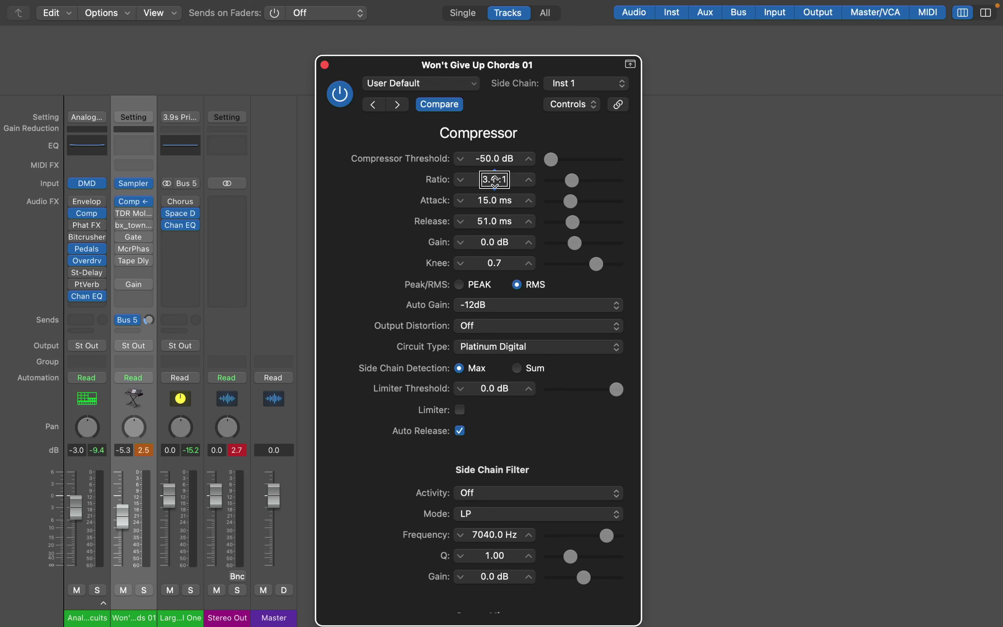
Step: Set the compressor ratio to 1.6:1 and check it in playback
scroll(495, 179, down, 3)
scroll(495, 179, down, 3)
scroll(495, 180, up, 1)
key(space)
scroll(495, 179, up, 1)
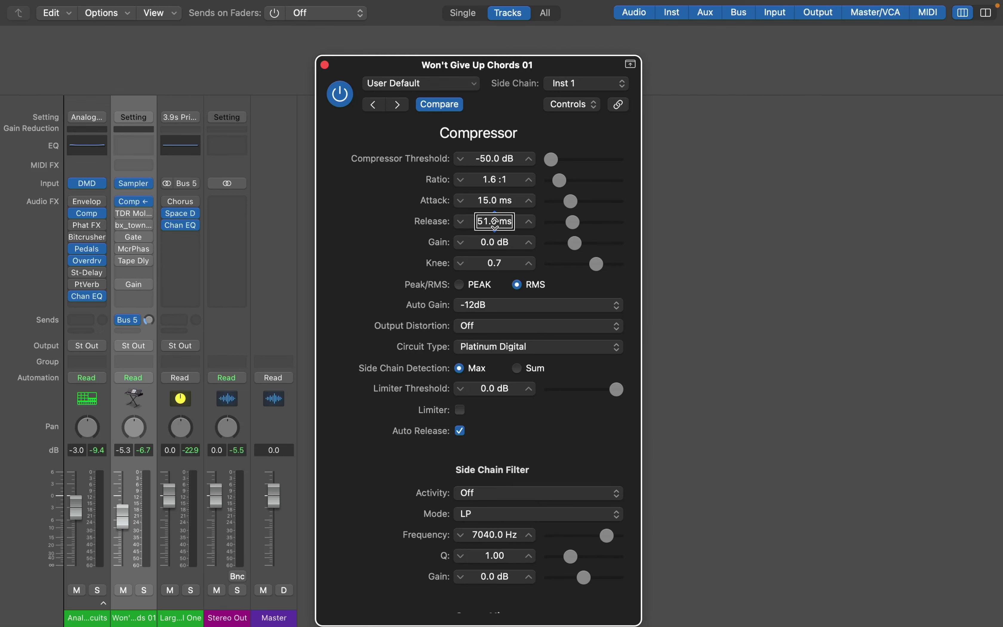
Step: Audition the compressor release at 160 ms, 91 ms and 5 ms during playback, and return it to 51 ms
key(space)
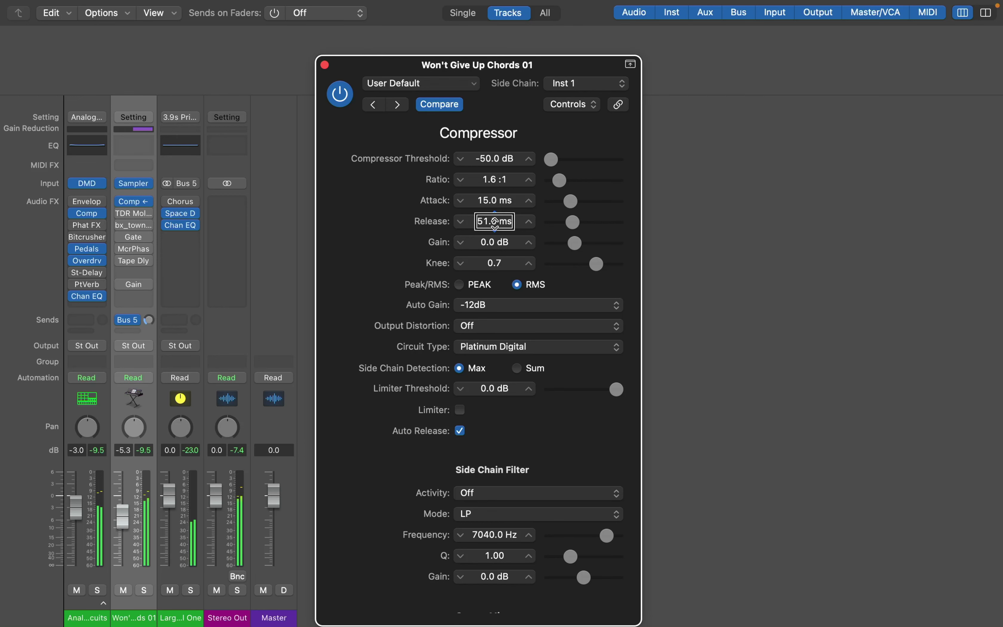
scroll(494, 222, up, 5)
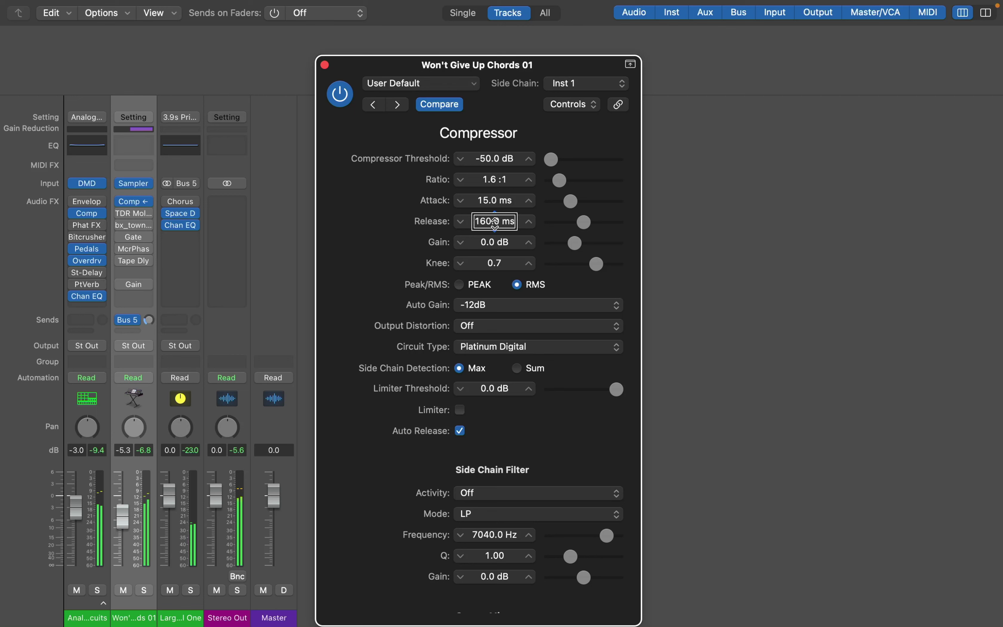
scroll(494, 222, down, 5)
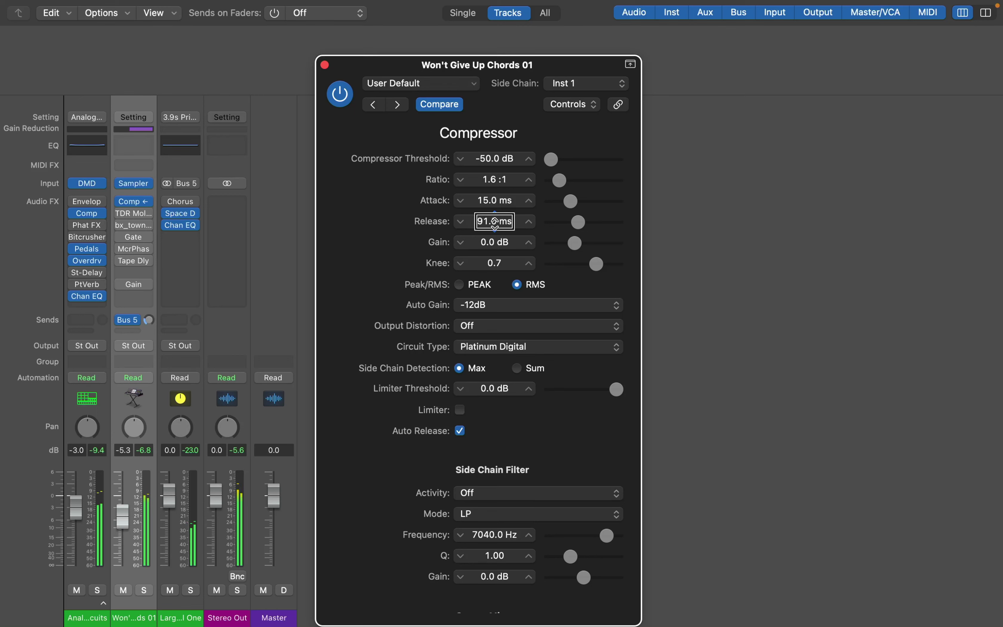
scroll(494, 222, down, 2)
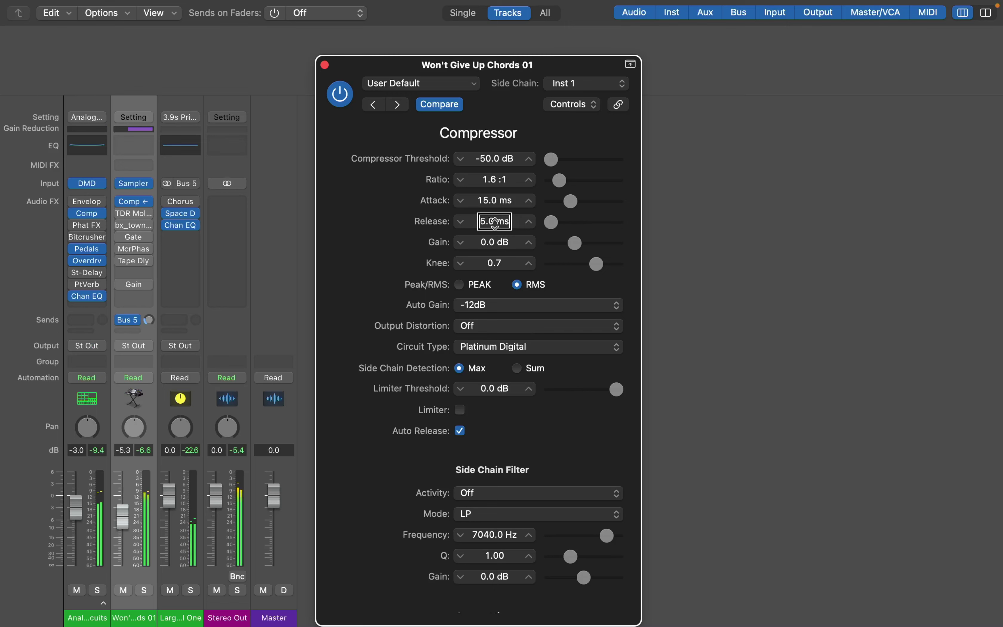
scroll(495, 222, up, 4)
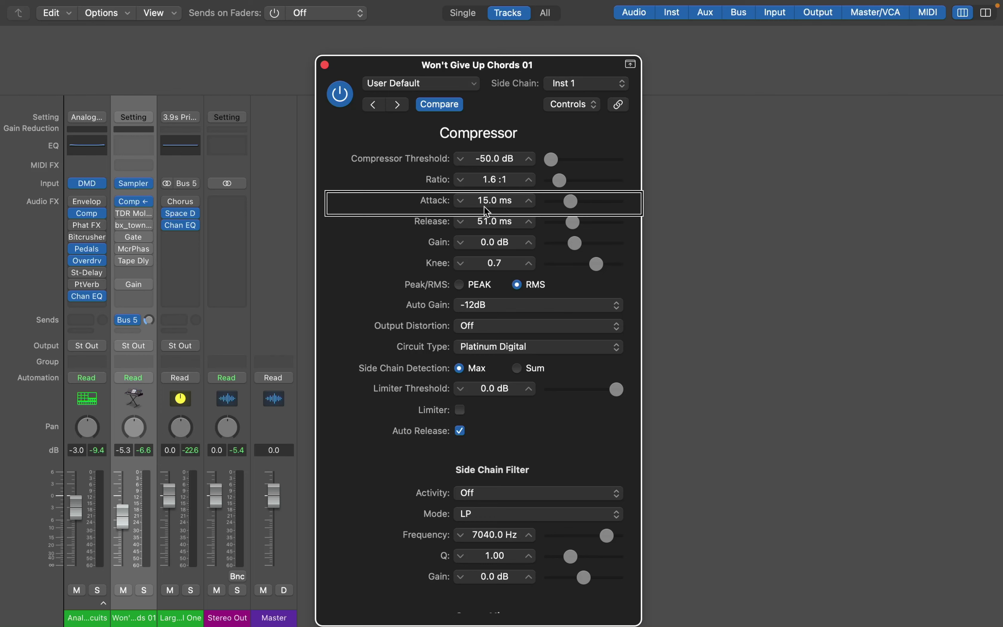
Step: Try raising the compressor's output gain to +5 dB and +10 dB while auditioning the loop
scroll(487, 566, down, 5)
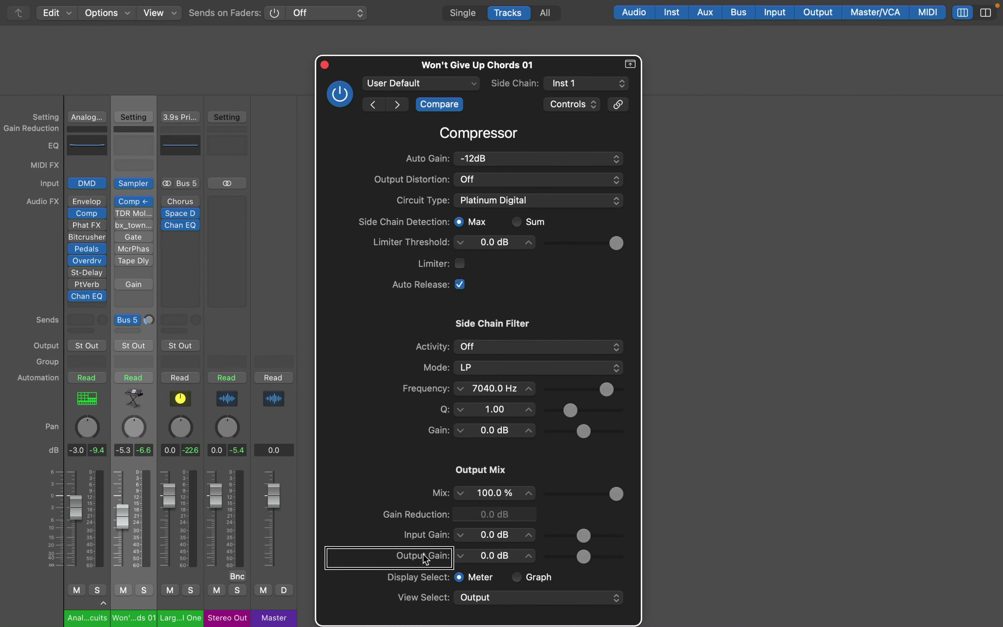
scroll(494, 555, up, 5)
key(space)
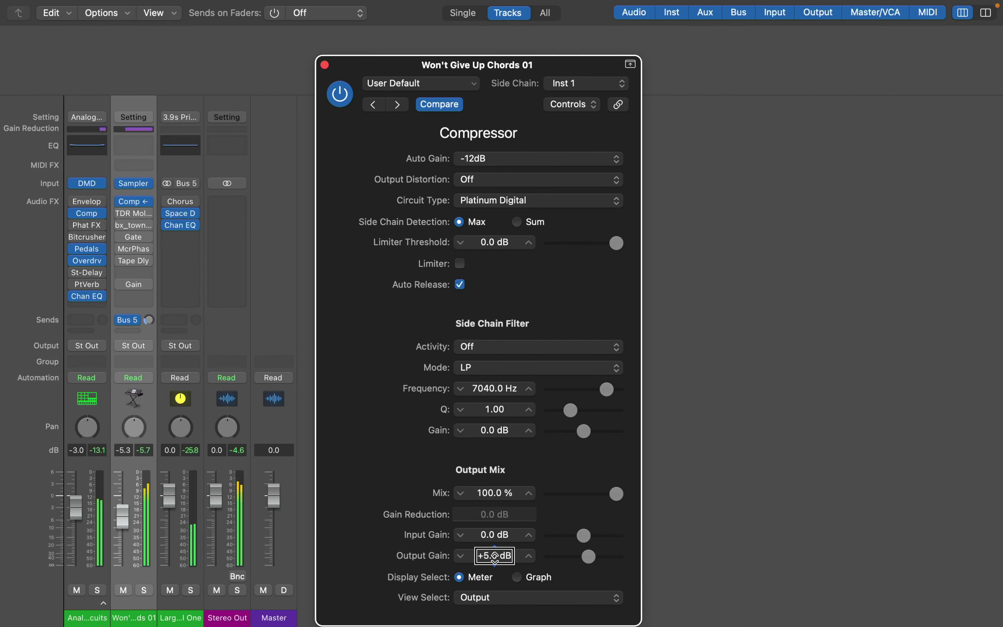
scroll(495, 556, up, 5)
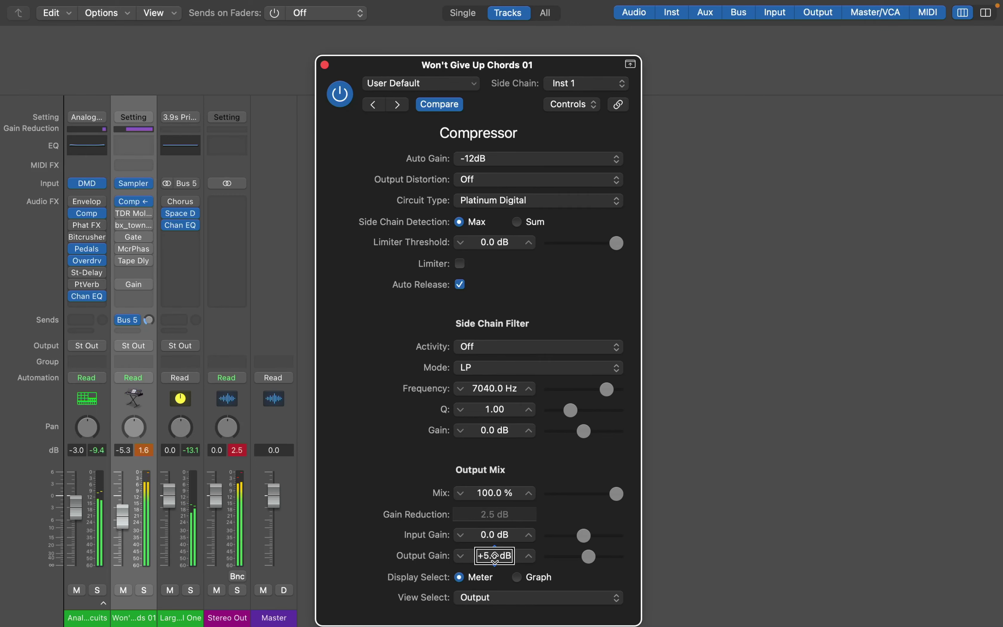
key(space)
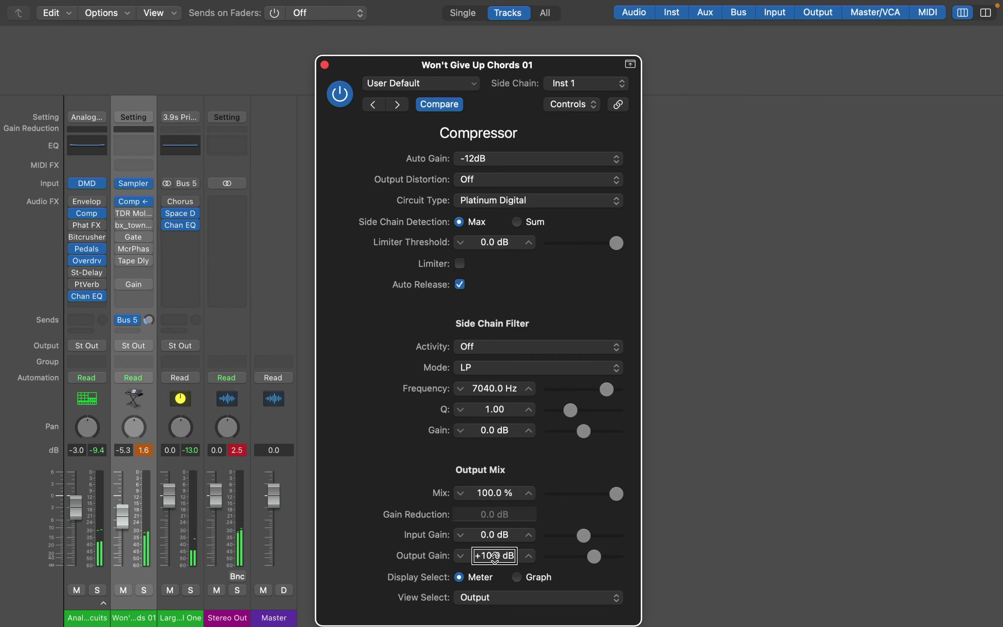
Step: With the output gain boosted, compare compressor release times of 160 ms and 5 ms in playback, and restore 51 ms
scroll(495, 221, up, 5)
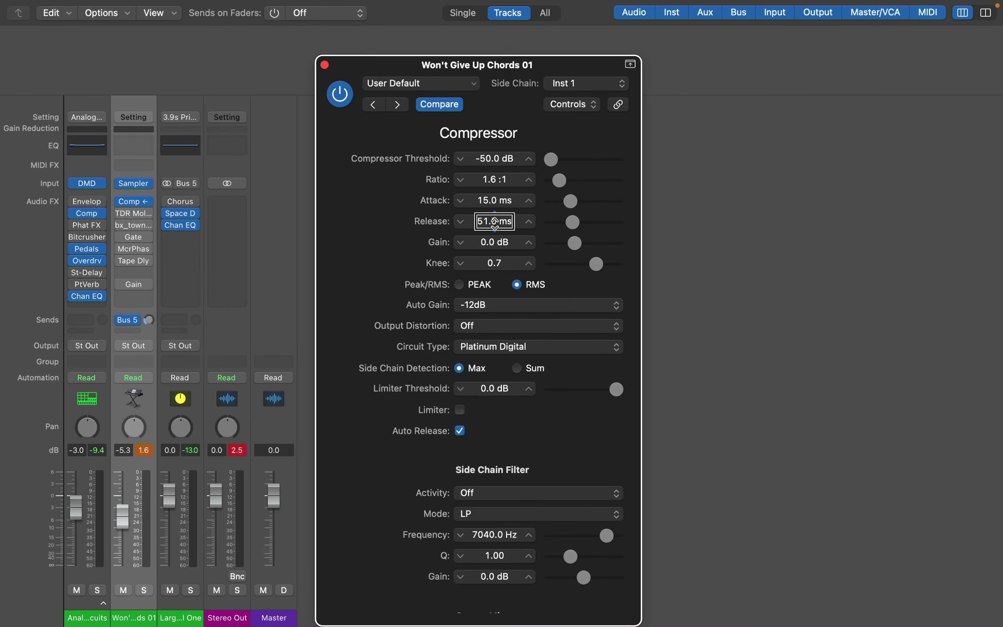
key(space)
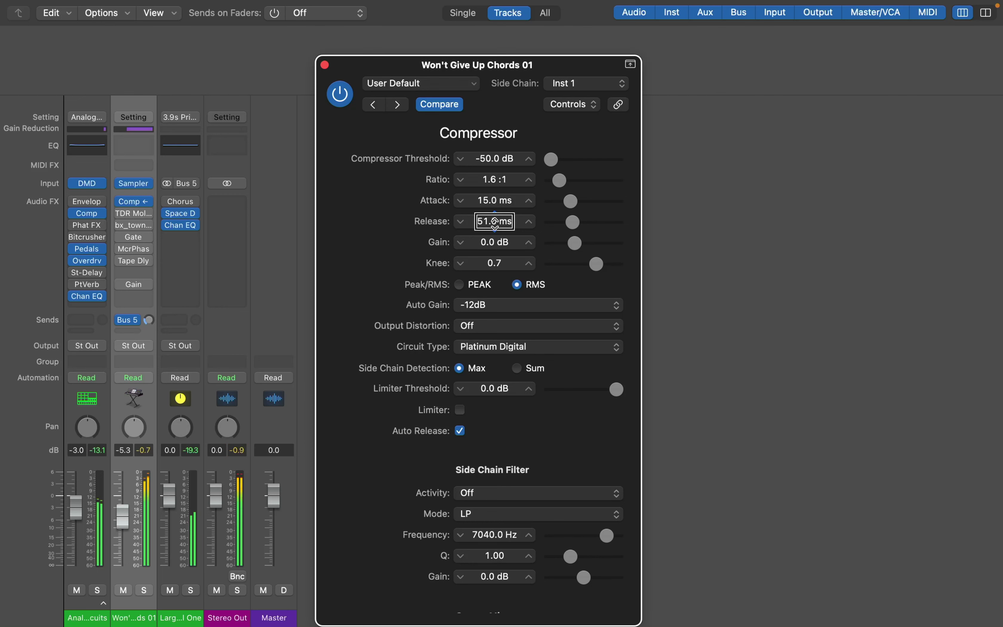
scroll(494, 221, up, 4)
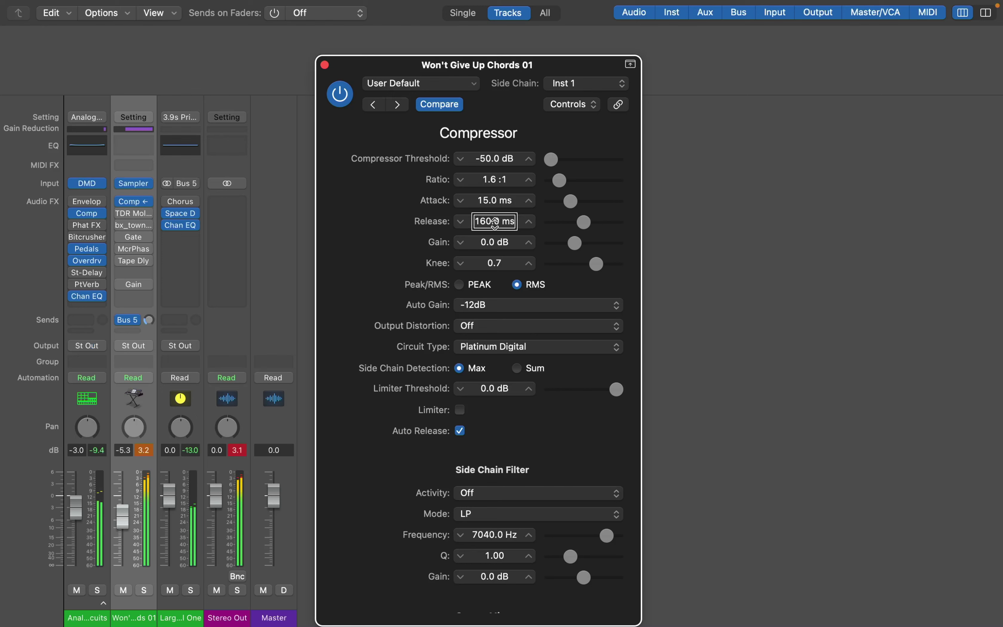
scroll(495, 222, down, 5)
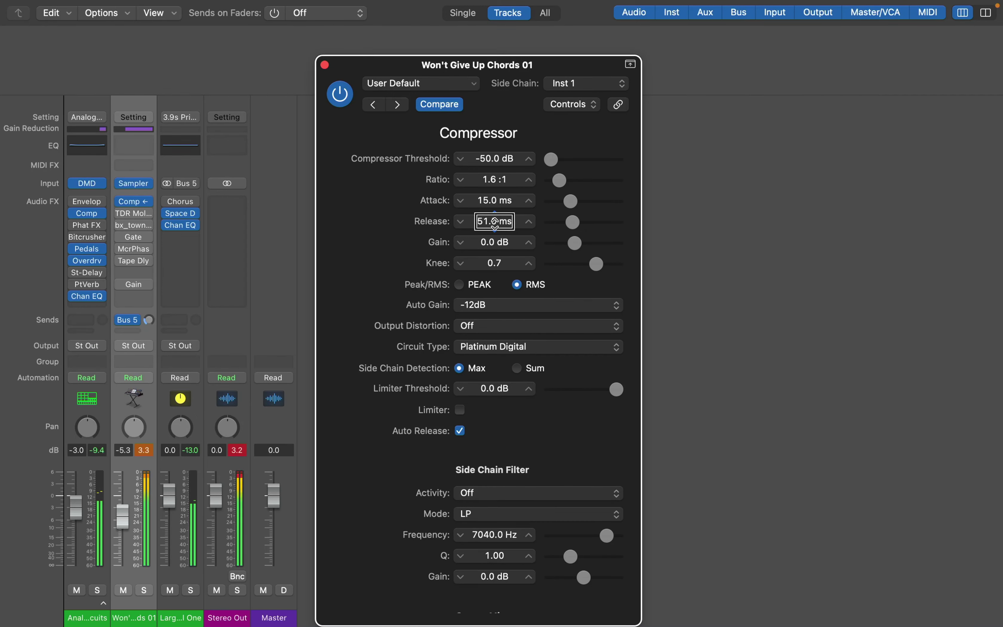
scroll(494, 222, down, 6)
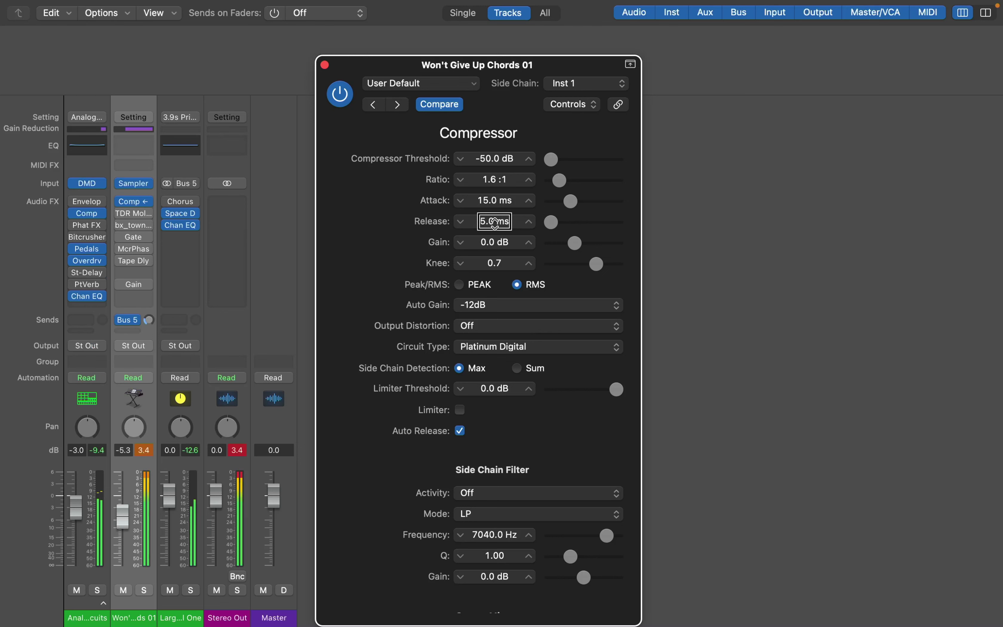
scroll(494, 222, up, 5)
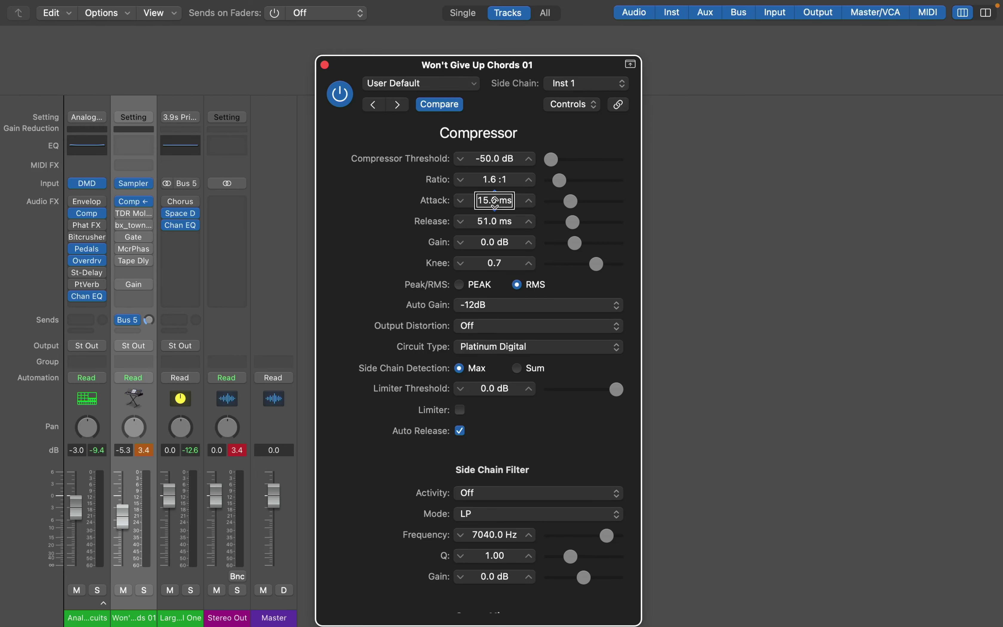
Step: Audition the compressor attack at 0 ms and 10 ms during playback, and set it to 20 ms
key(space)
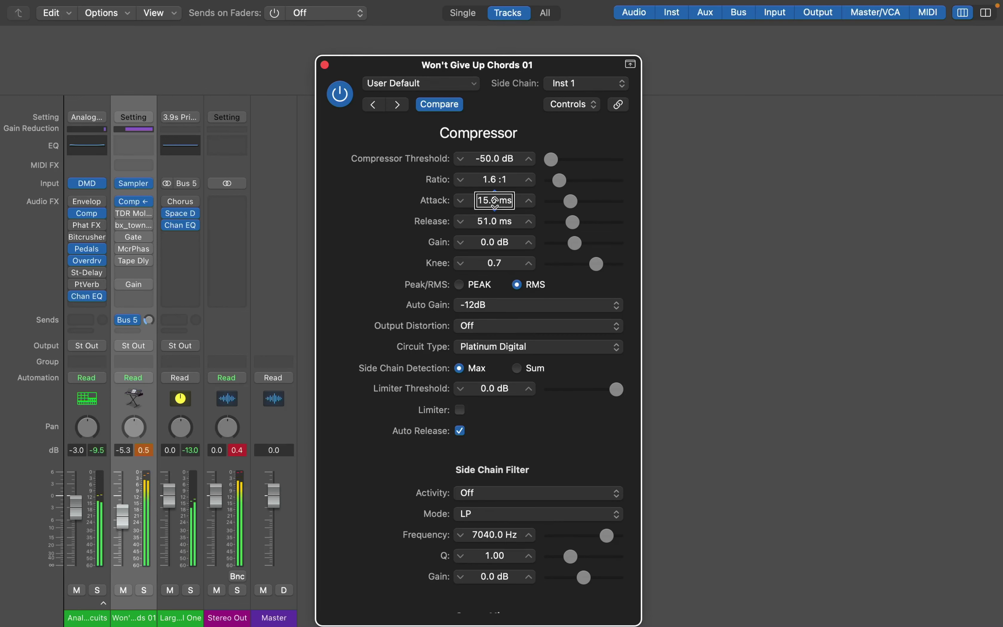
scroll(494, 200, down, 5)
scroll(495, 200, down, 5)
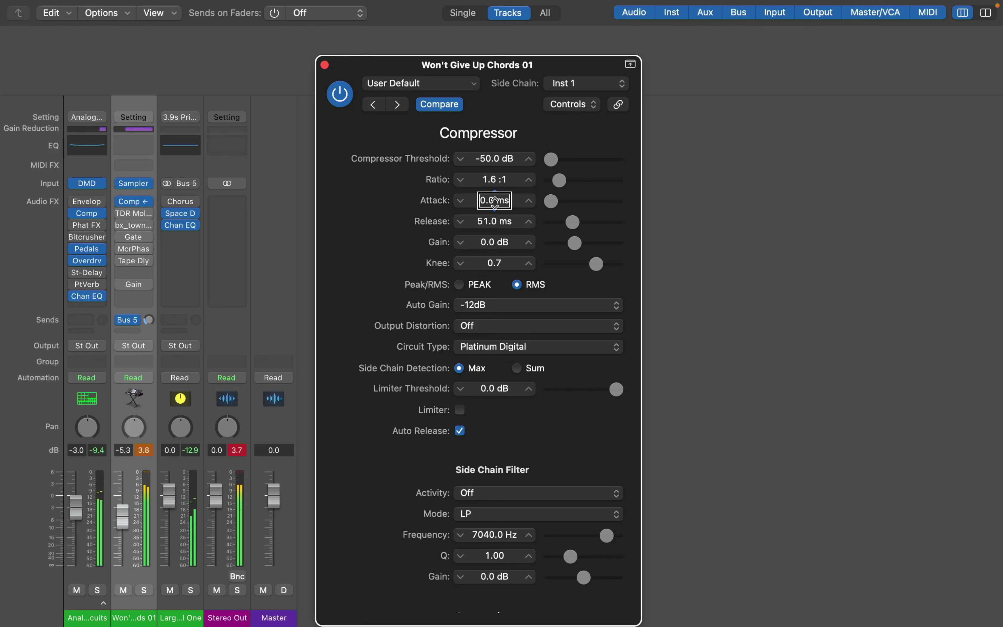
scroll(495, 200, up, 5)
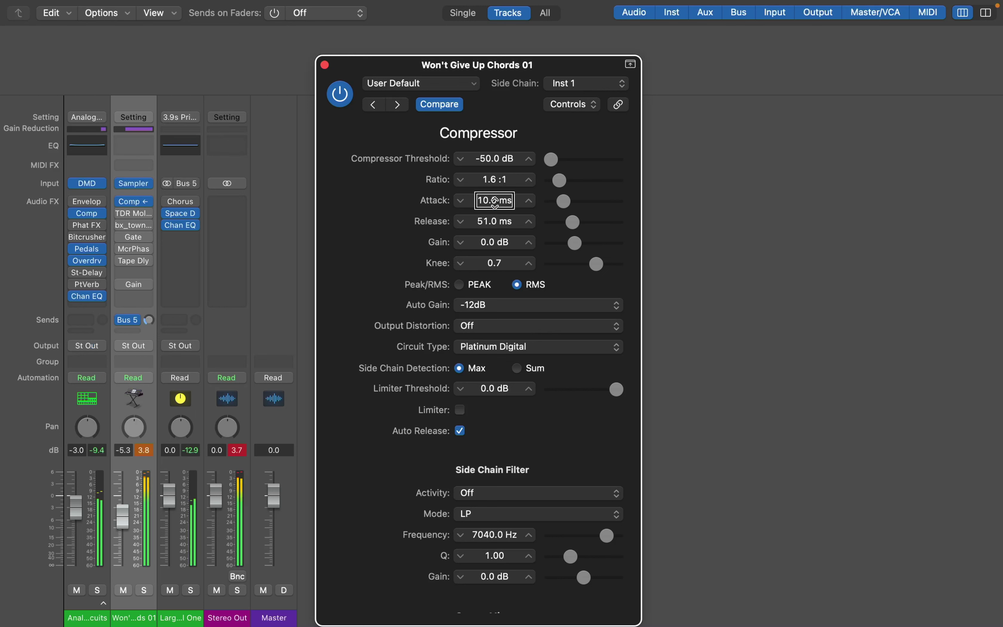
scroll(495, 200, up, 3)
scroll(494, 200, up, 3)
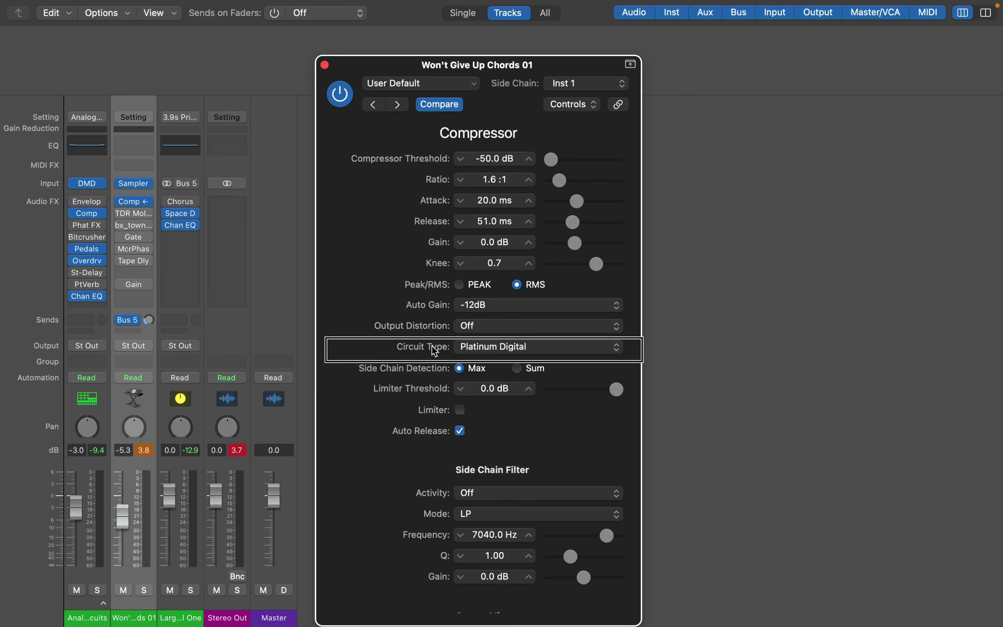
Step: Change the compressor's circuit type to Vintage Opto and compare the loop with the compressor bypassed and active
click(496, 349)
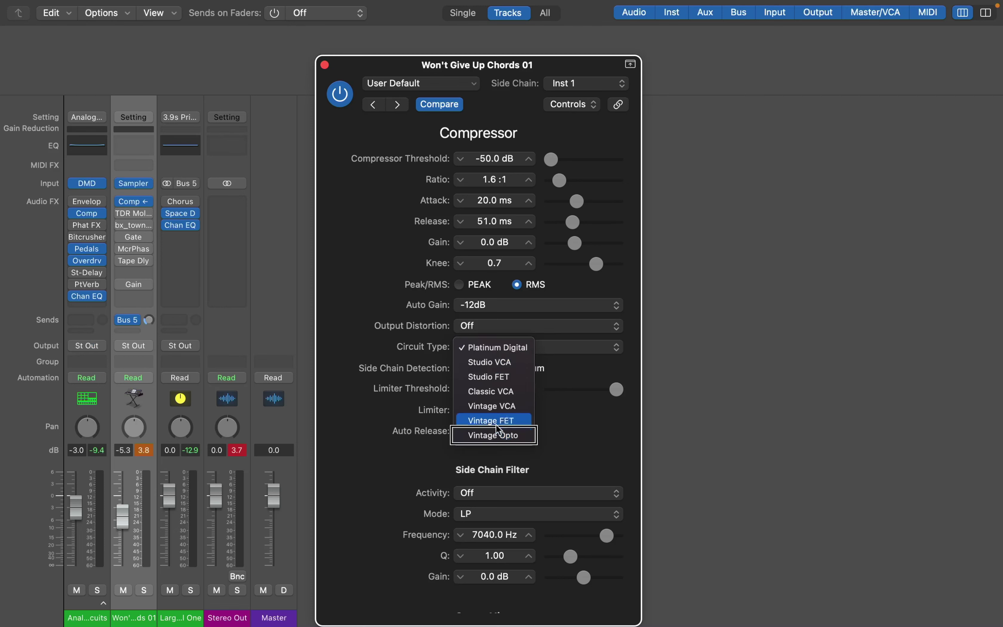
click(495, 436)
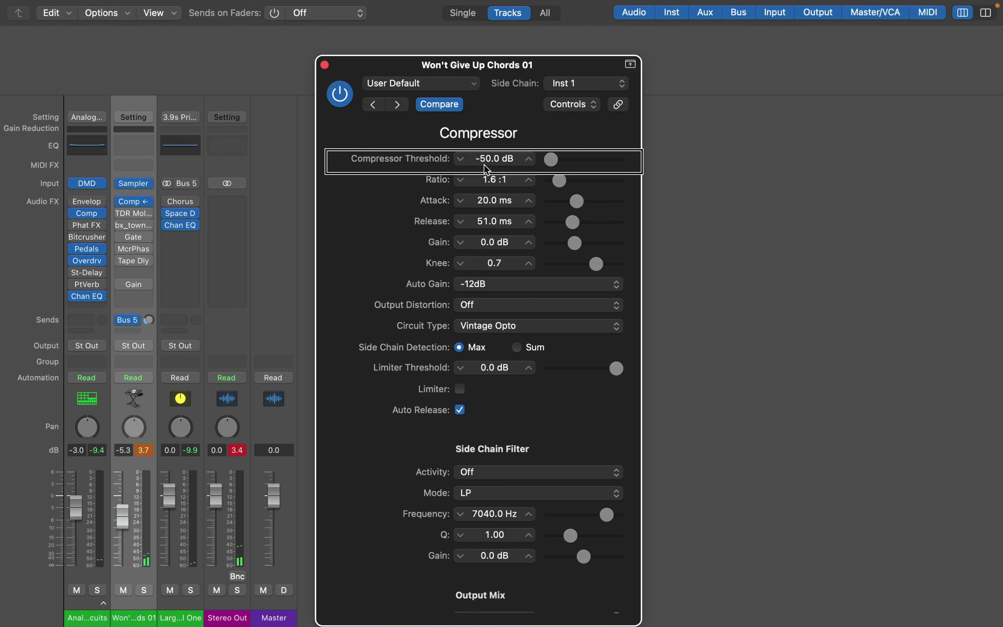
click(341, 99)
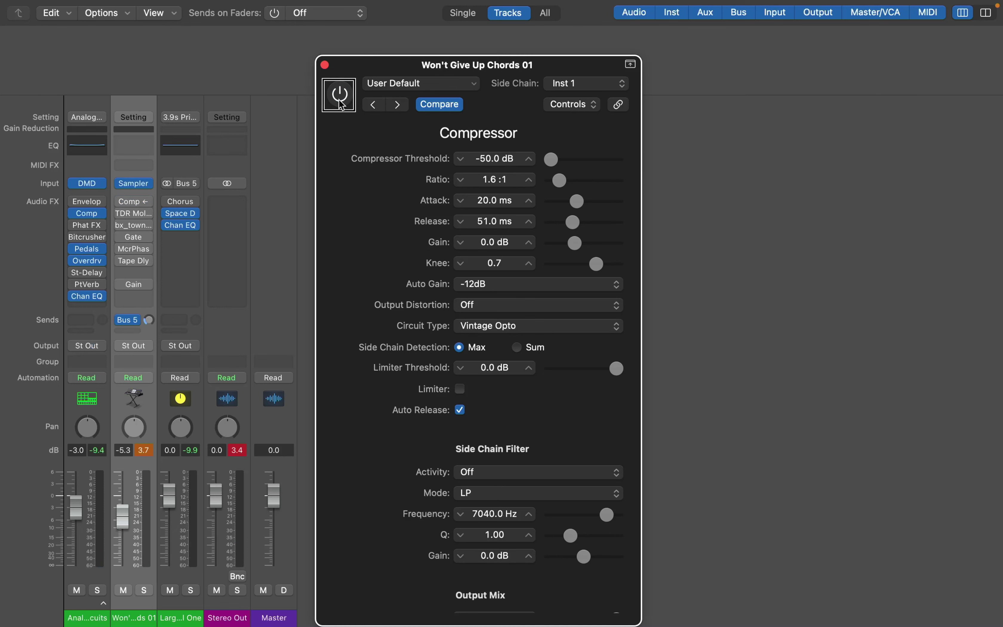
key(space)
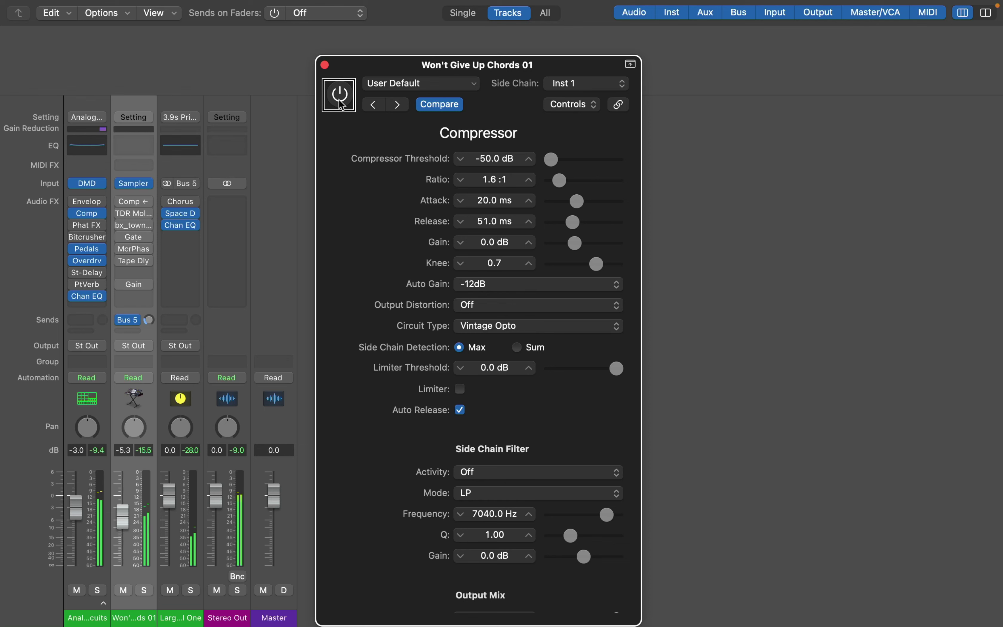
click(340, 100)
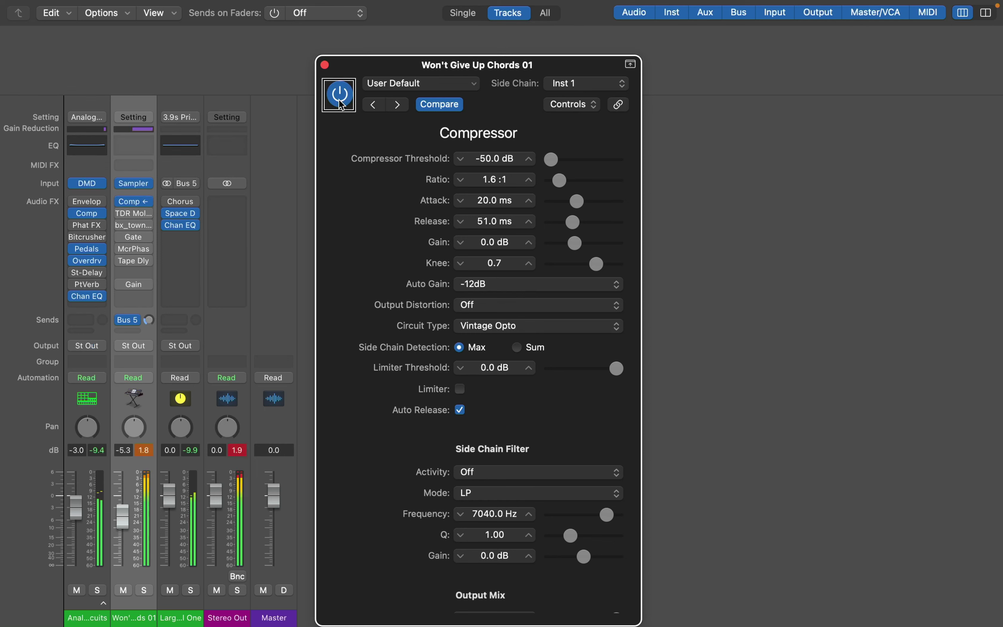
key(space)
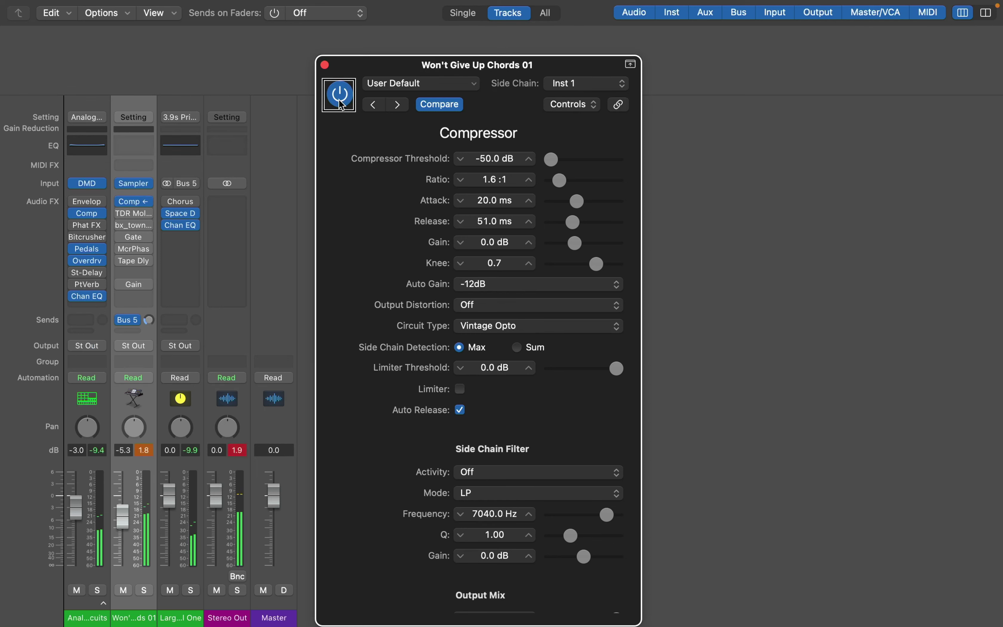
Step: Reset the compressor's output gain to 0 dB and raise it to +3 dB while the loop plays
scroll(487, 566, down, 5)
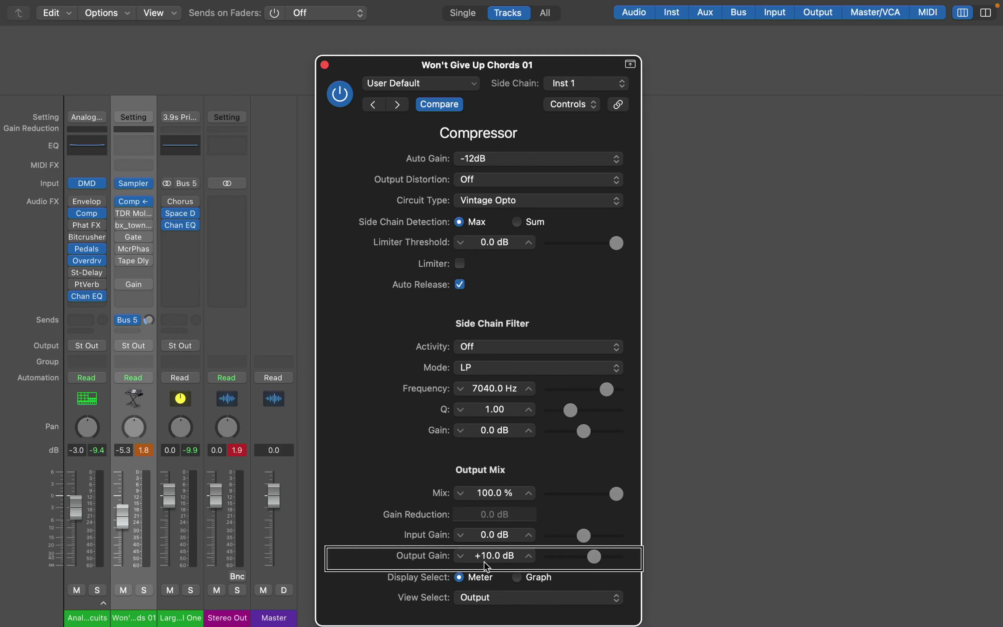
alt+click(495, 557)
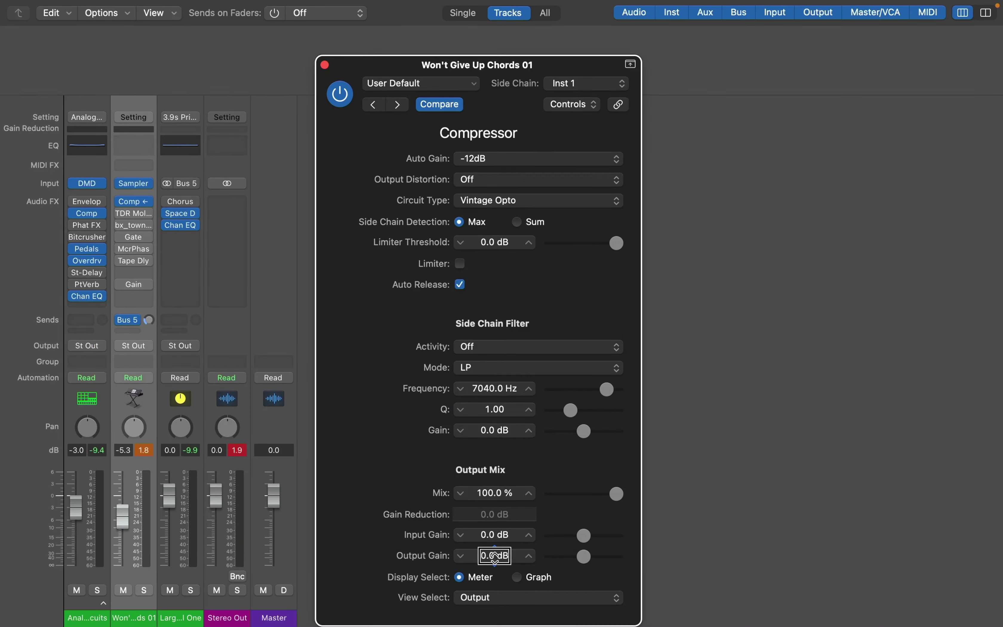
key(space)
scroll(495, 556, up, 2)
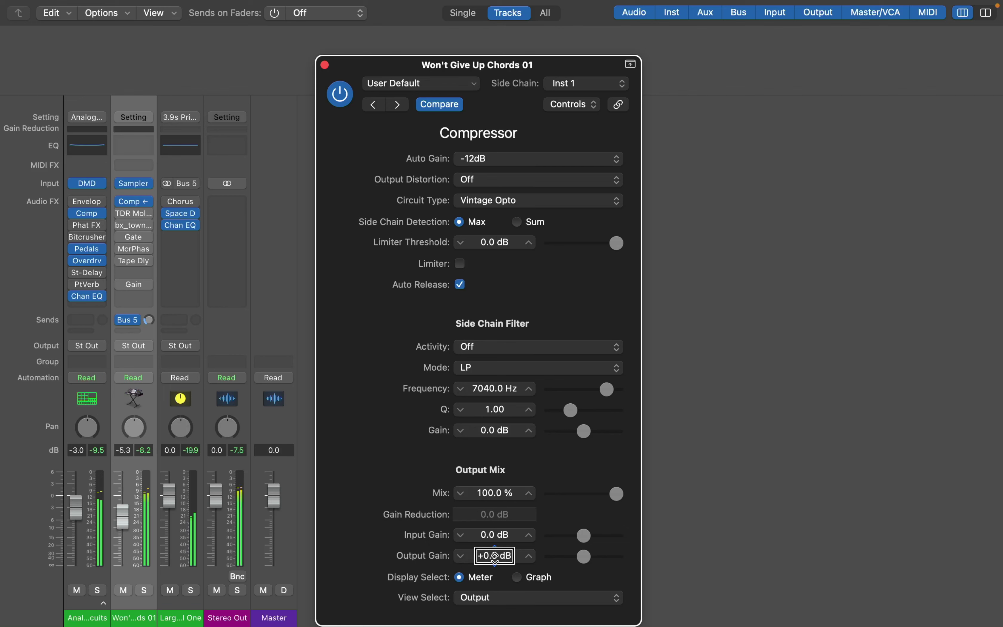
scroll(495, 556, up, 2)
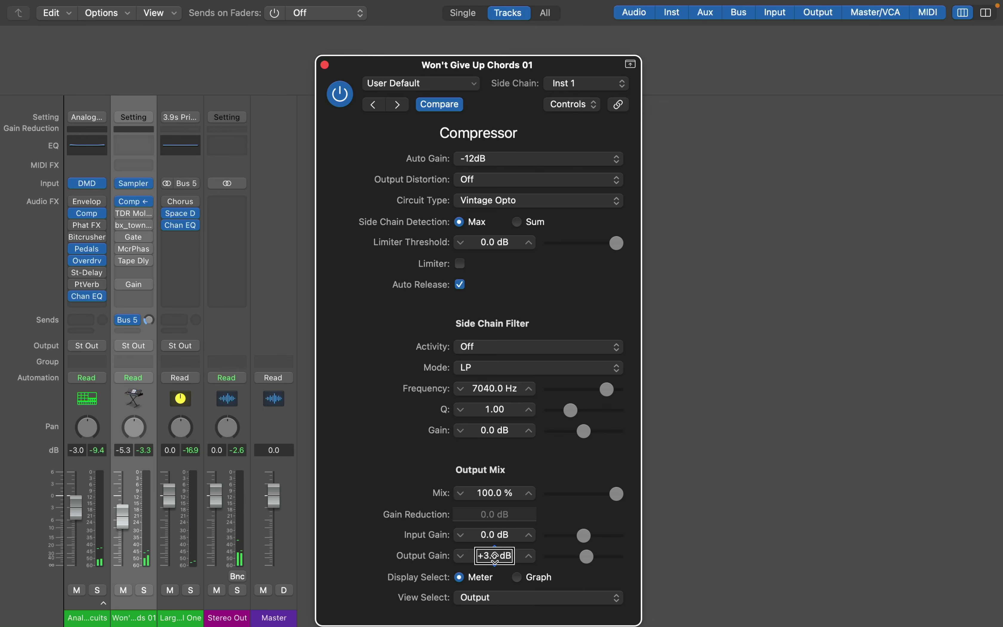
Step: Compare the playing chords with the compressor bypassed and active, and leave it bypassed
click(340, 99)
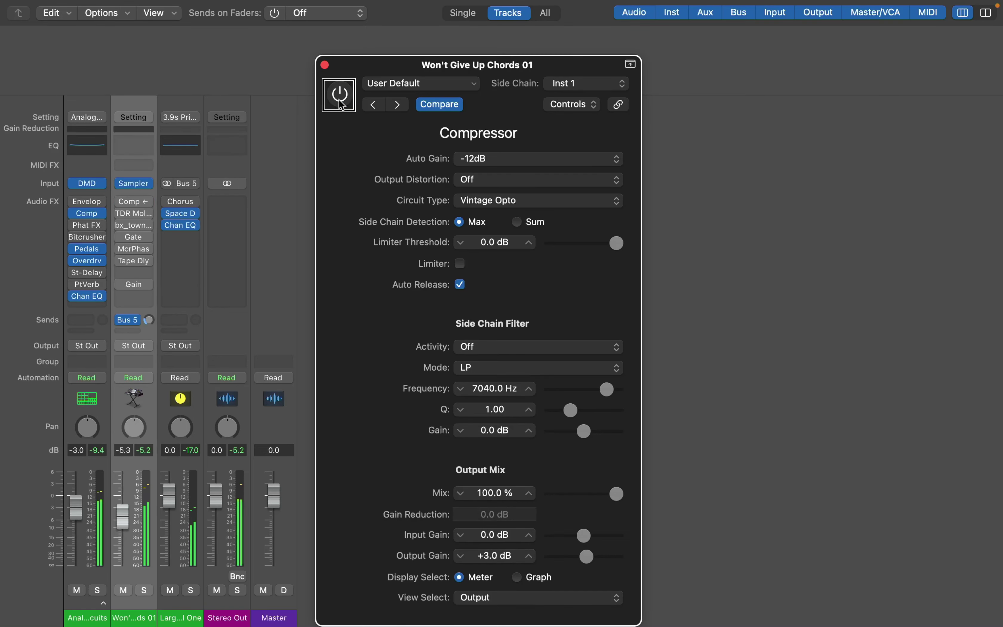
click(340, 99)
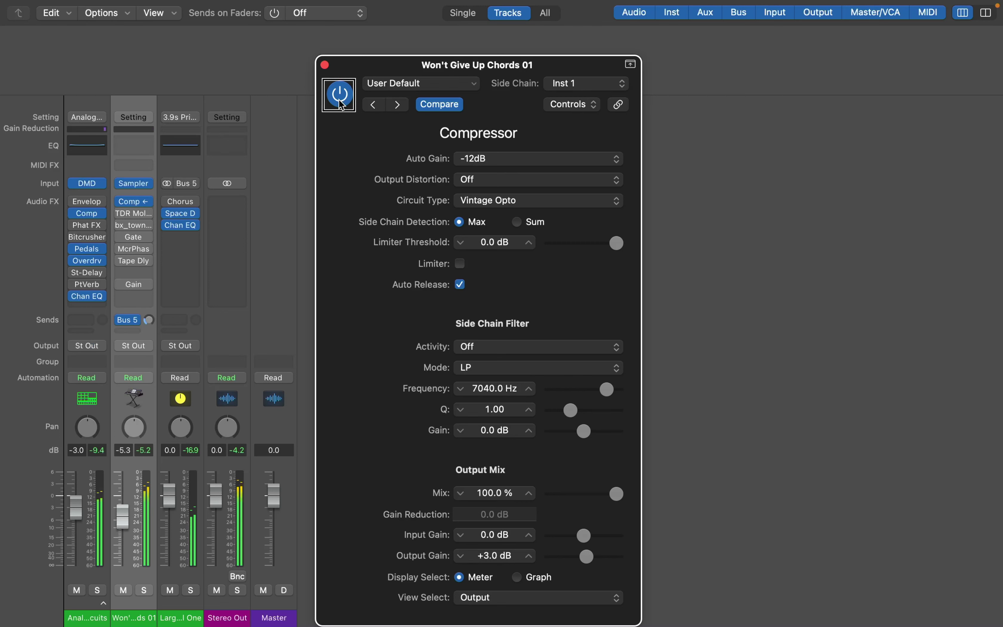
click(340, 99)
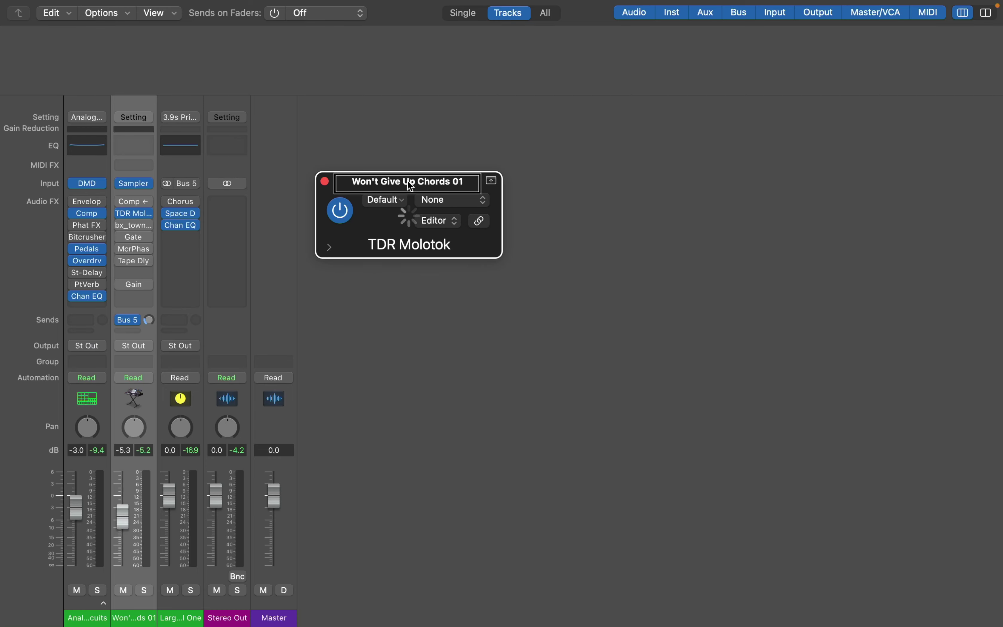
Step: Set the side-chain source of the chords' TDR Molotok compressor to Kick 1 - Analog Circuits (Inst 1)
key(Tab)
key(Tab)
key(Tab)
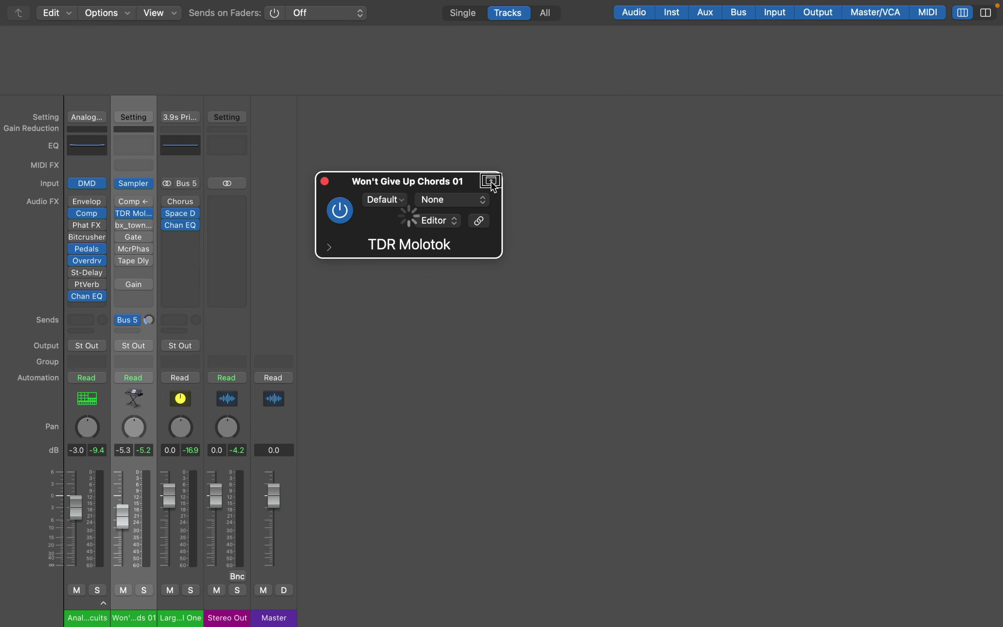
key(Tab)
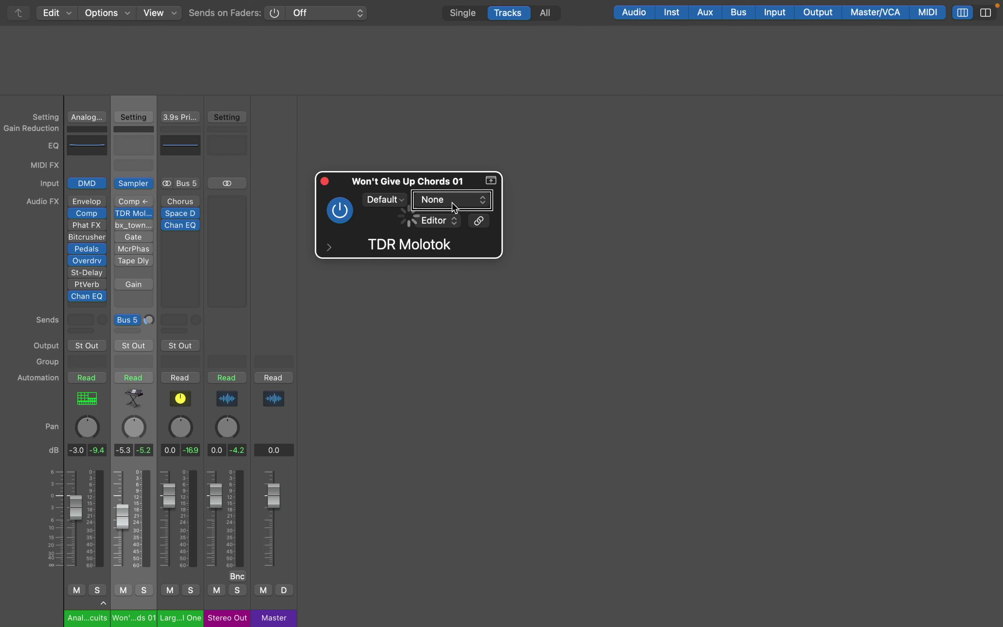
click(453, 205)
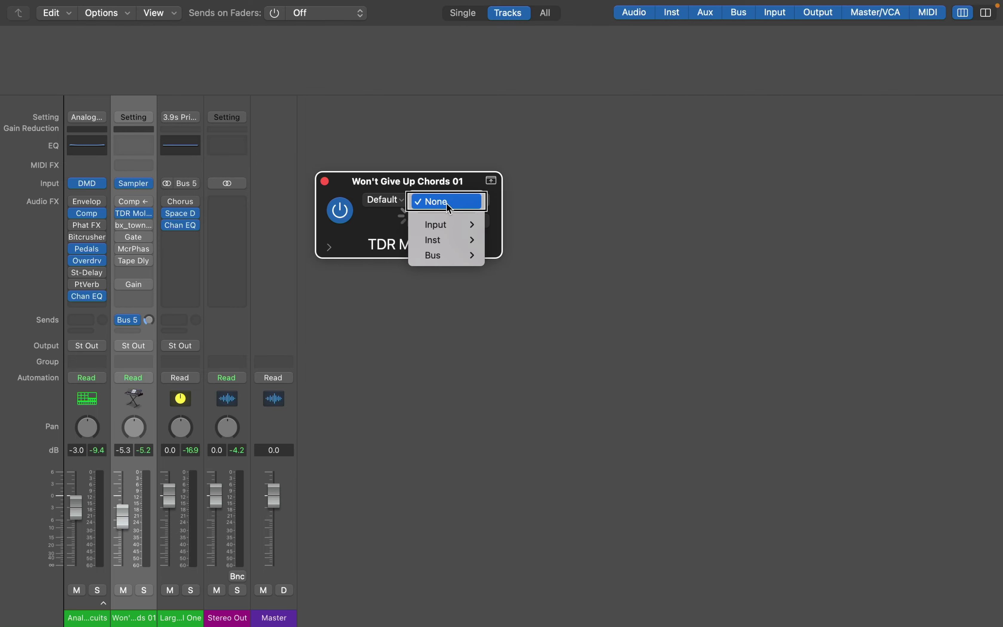
click(447, 240)
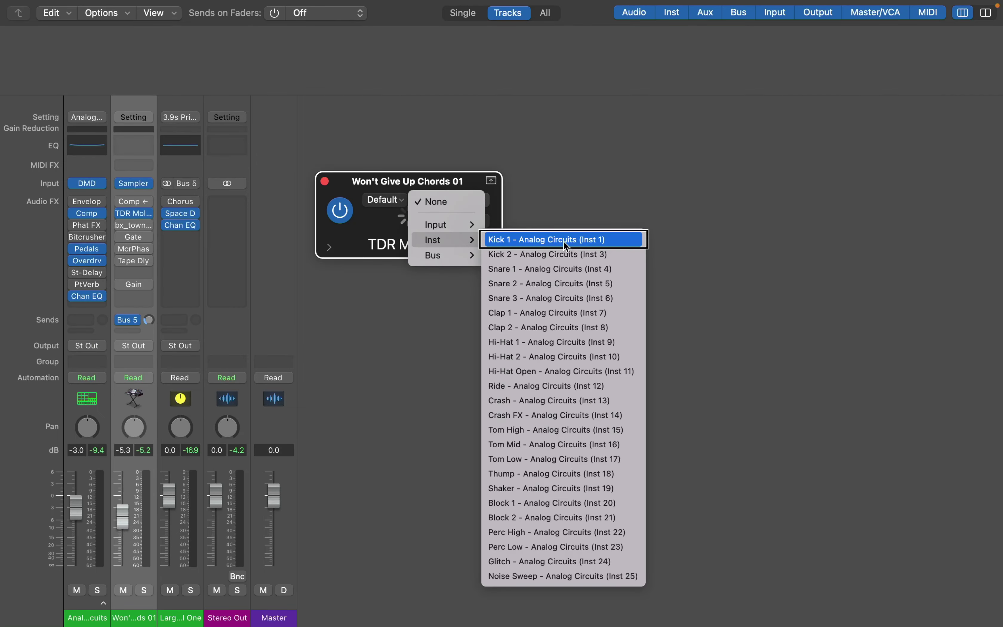
click(564, 242)
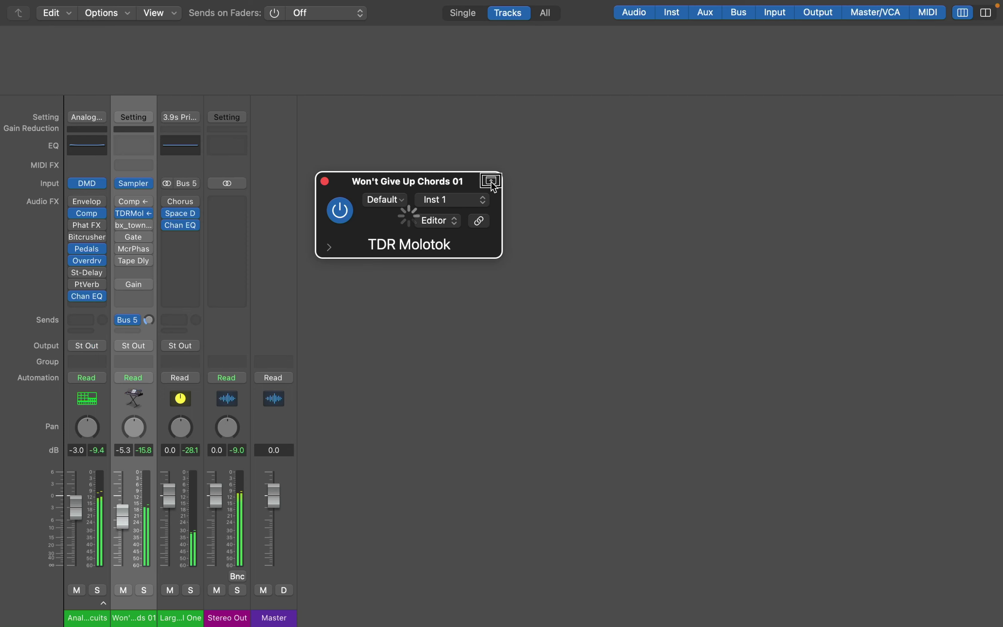
Step: Compare the loop with TDR Molotok bypassed and active, and expand its parameter controls
click(341, 220)
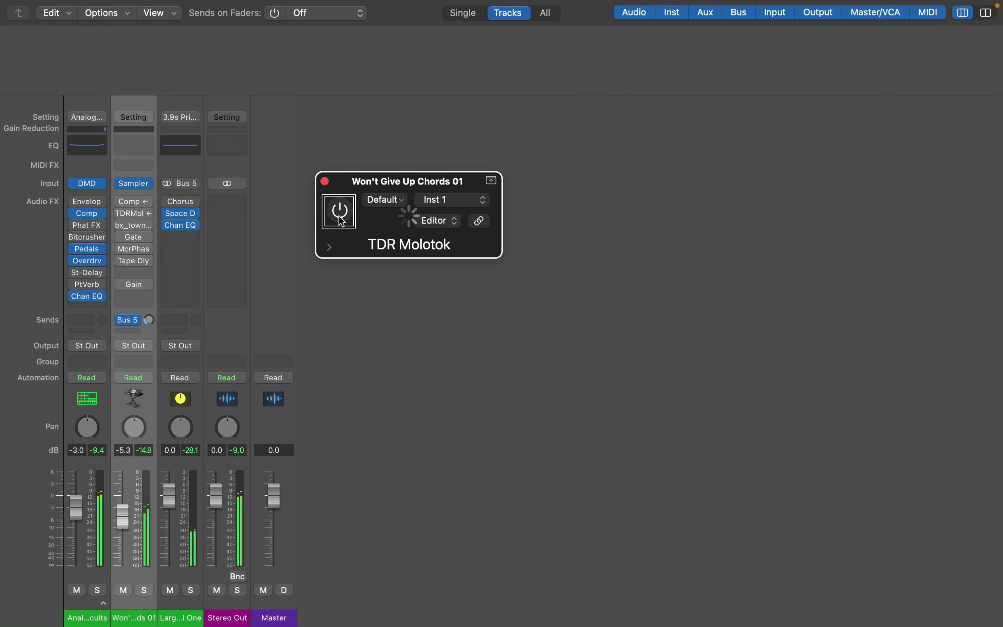
click(340, 219)
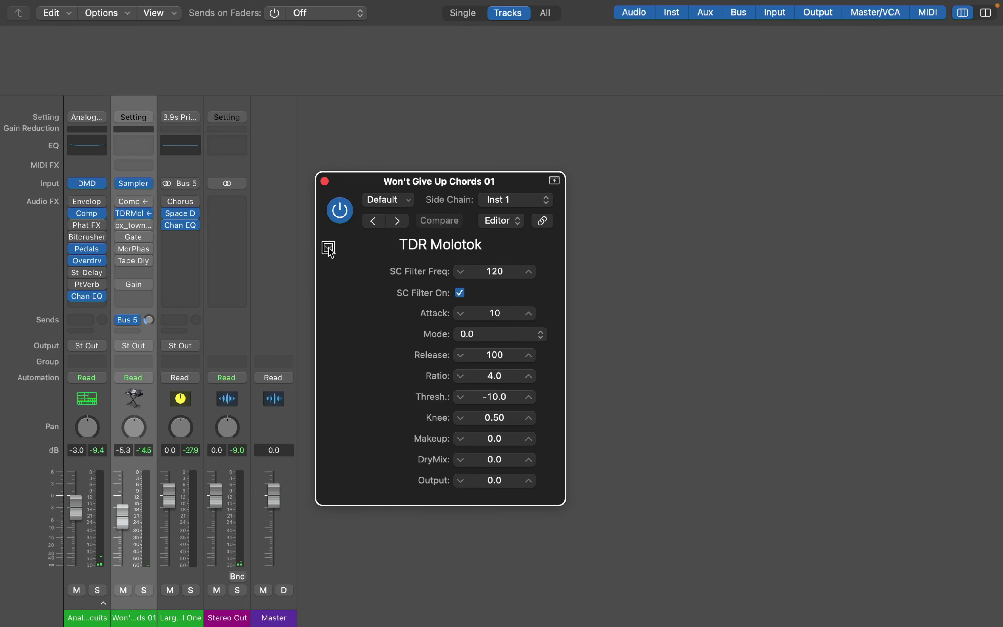
click(329, 248)
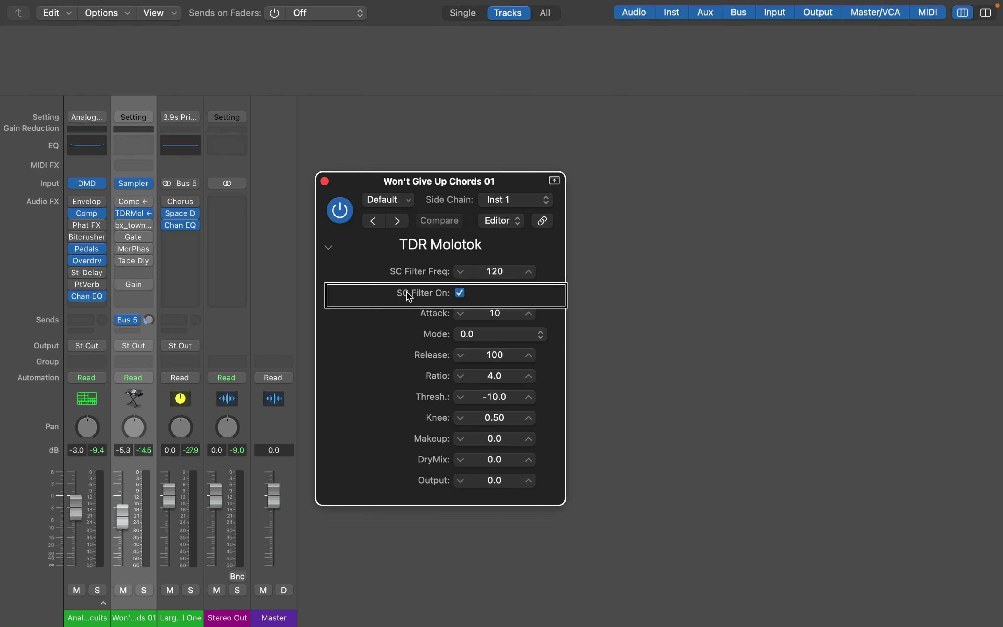
Step: Turn off TDR Molotok's side-chain filter and set its Sidechain Mode to Ext. SC
key(space)
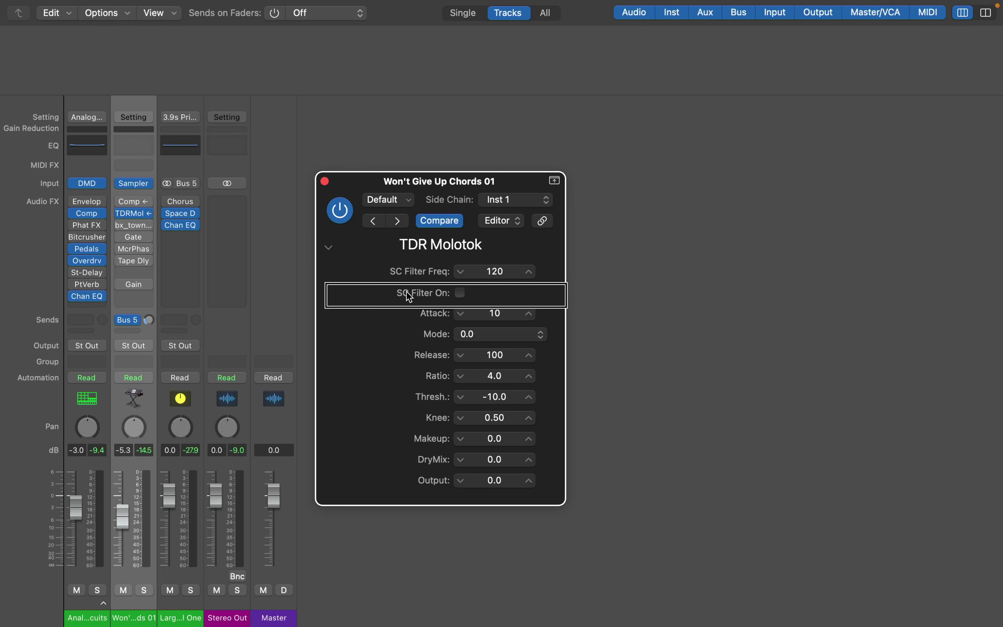
click(489, 317)
key(Tab)
key(Tab)
key(Tab)
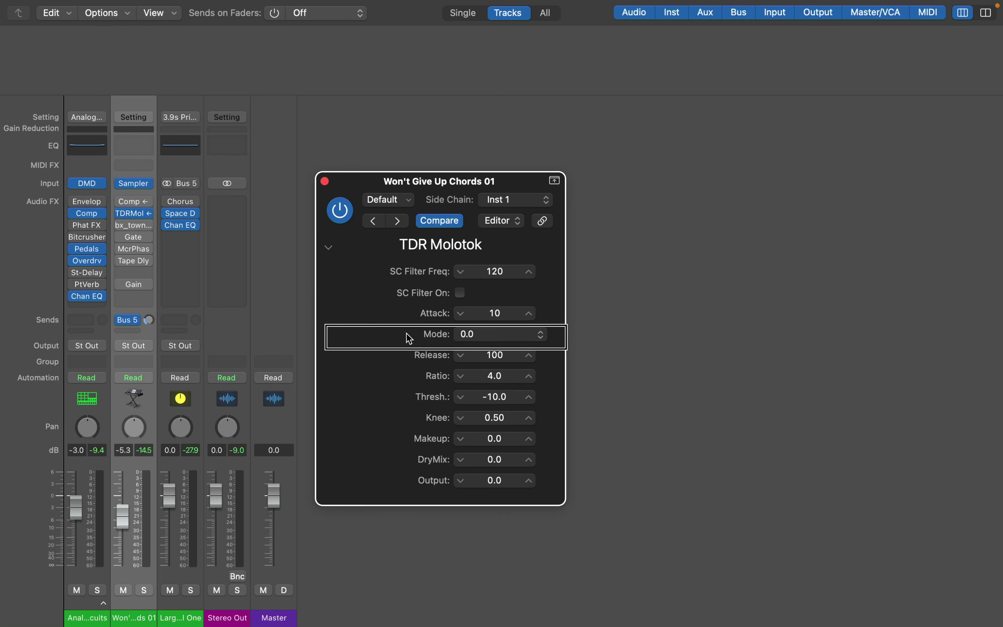
key(Tab)
key(Tab)
key(Tab)
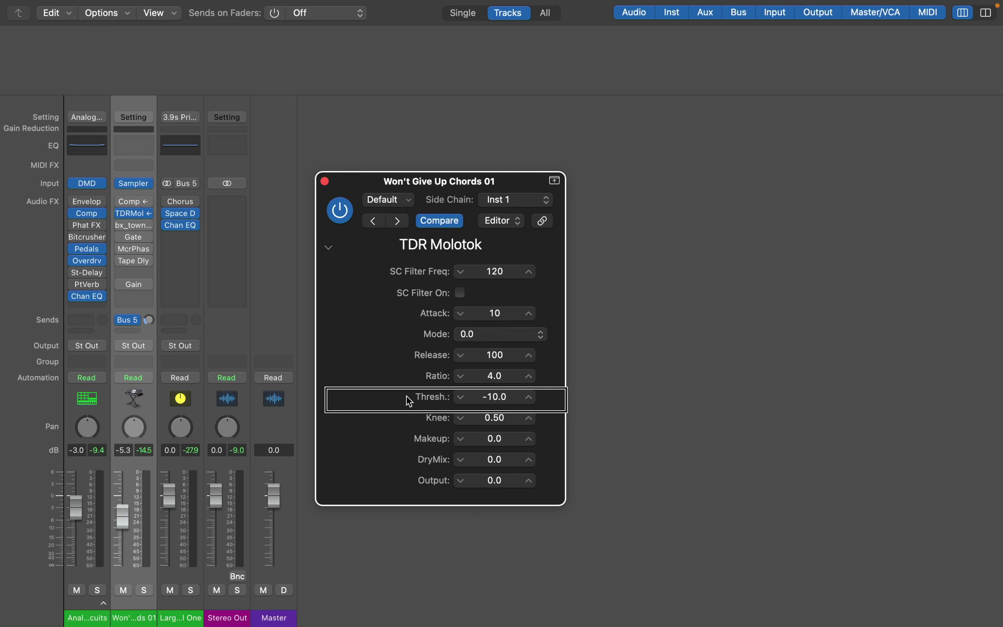
key(Tab)
key(Tab)
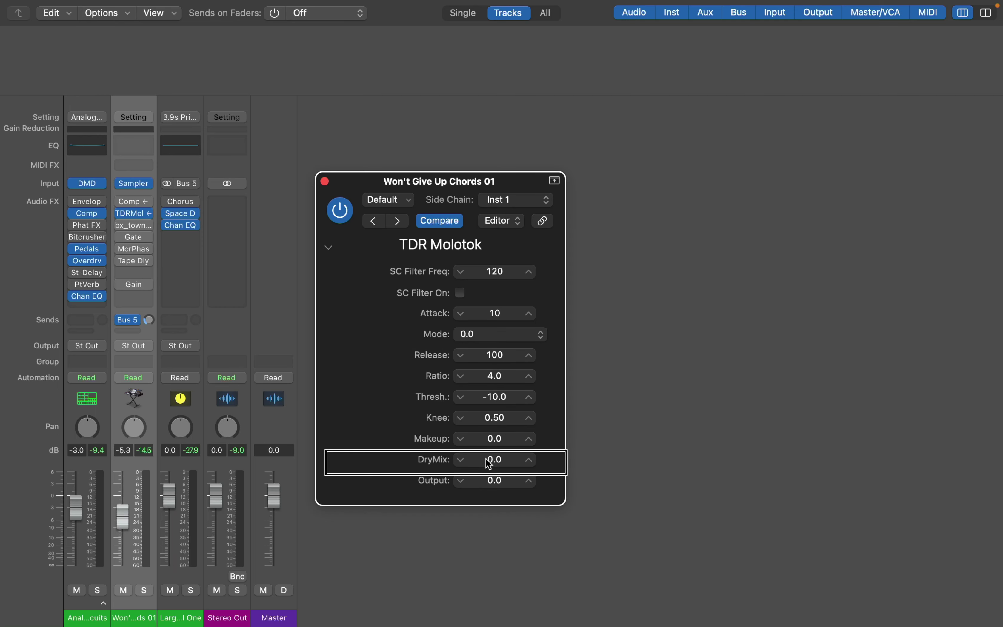
key(Tab)
key(Tab)
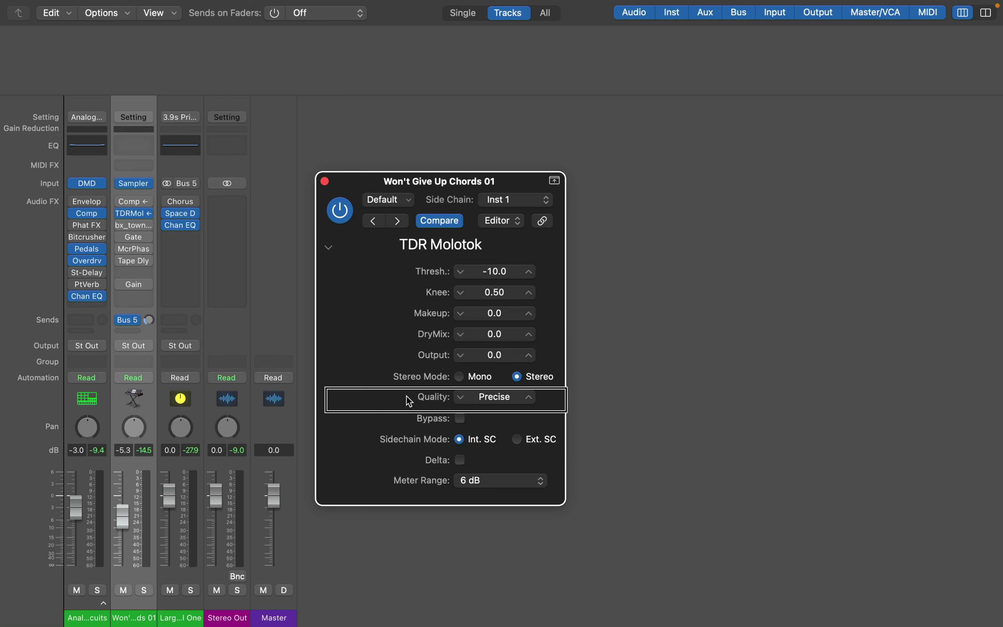
key(Tab)
key(Tab)
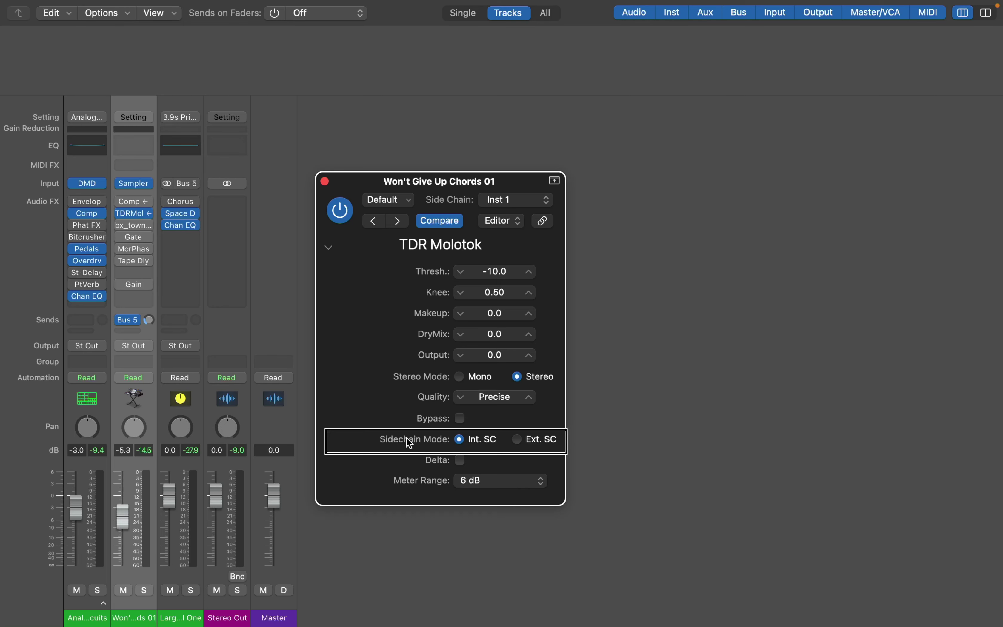
key(Tab)
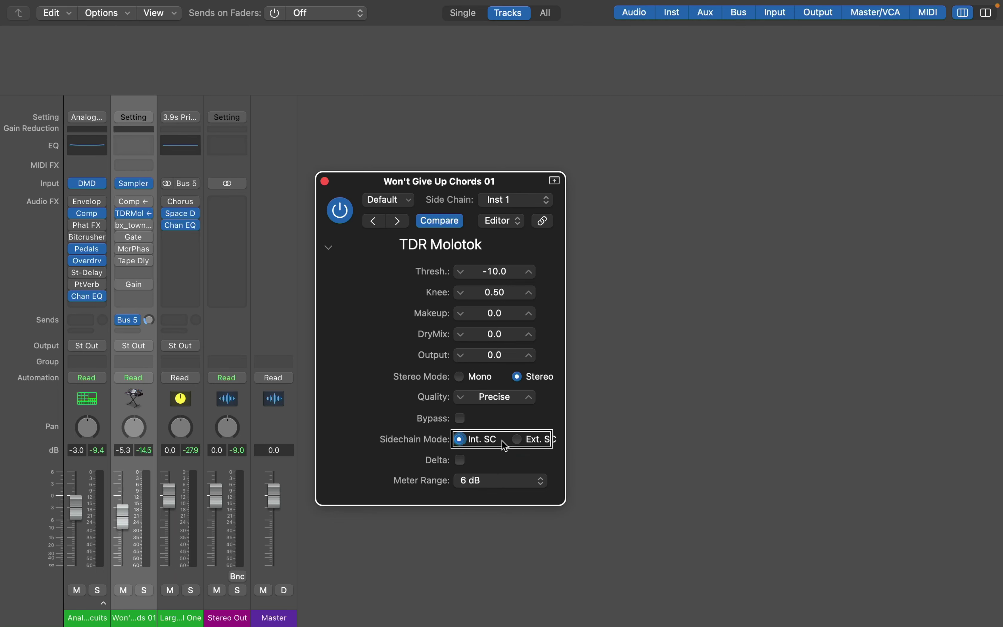
key(Tab)
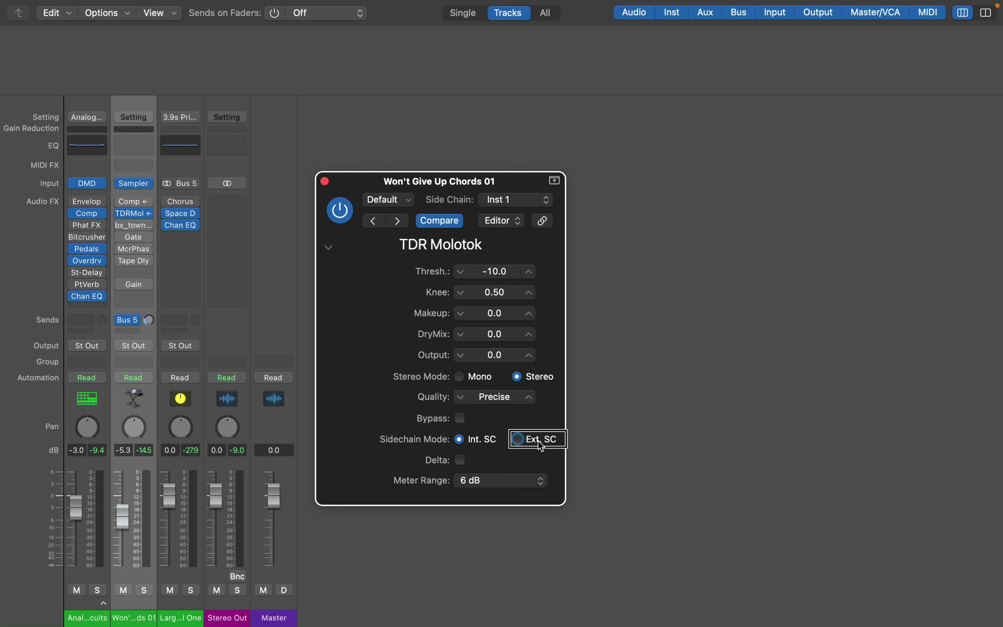
click(541, 446)
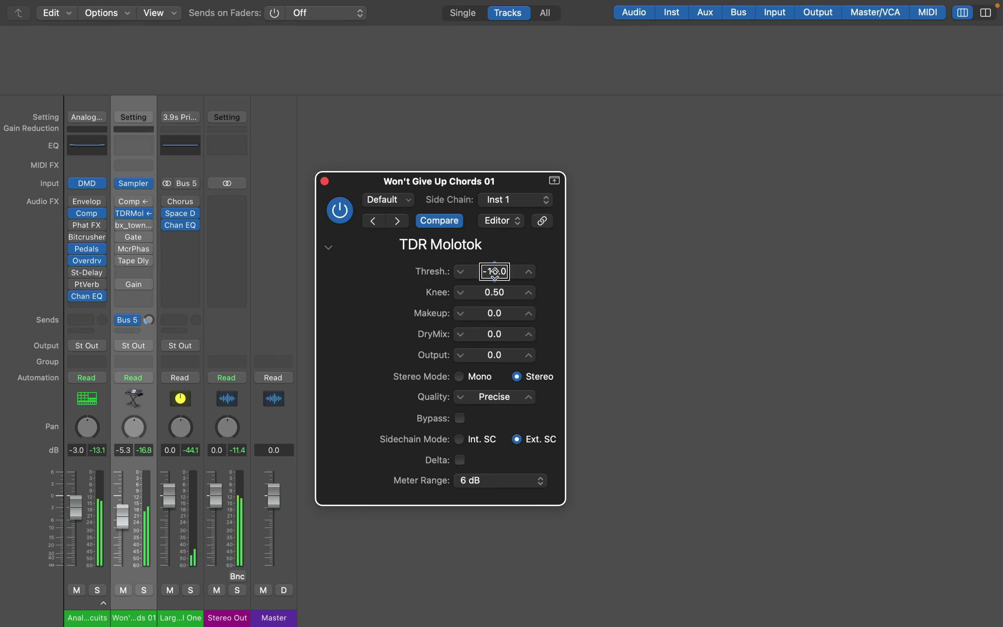
Step: Lower TDR Molotok's threshold to -35.2 while the loop plays
scroll(495, 272, down, 1)
scroll(494, 272, down, 1)
scroll(494, 272, down, 2)
scroll(494, 272, down, 1)
scroll(495, 272, down, 3)
scroll(494, 271, down, 3)
scroll(495, 272, down, 3)
scroll(495, 272, down, 1)
scroll(495, 272, down, 1)
scroll(494, 272, down, 1)
scroll(495, 272, down, 2)
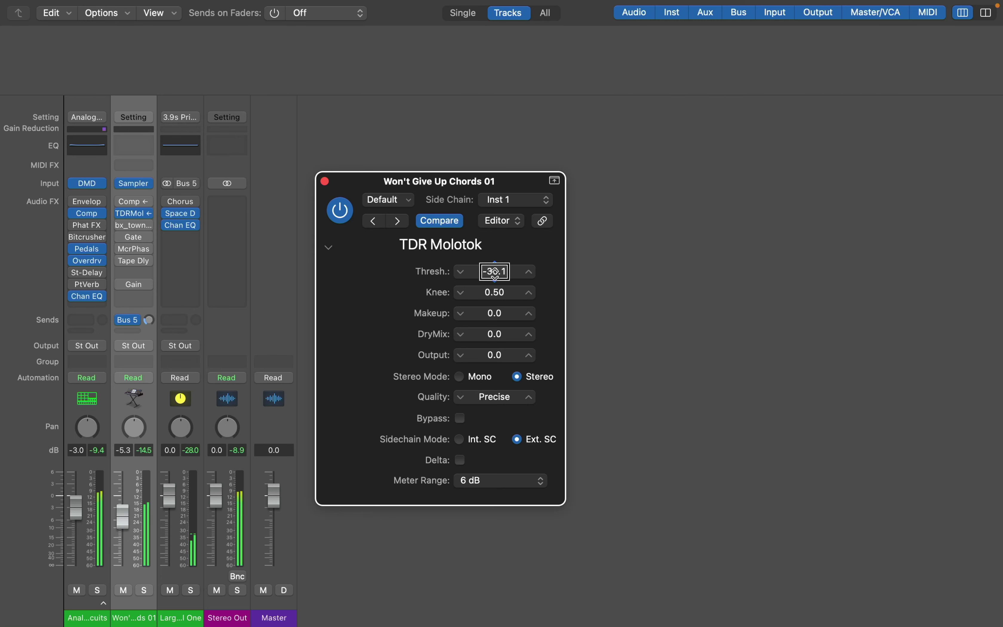
scroll(495, 272, down, 1)
scroll(494, 271, up, 1)
scroll(495, 271, down, 1)
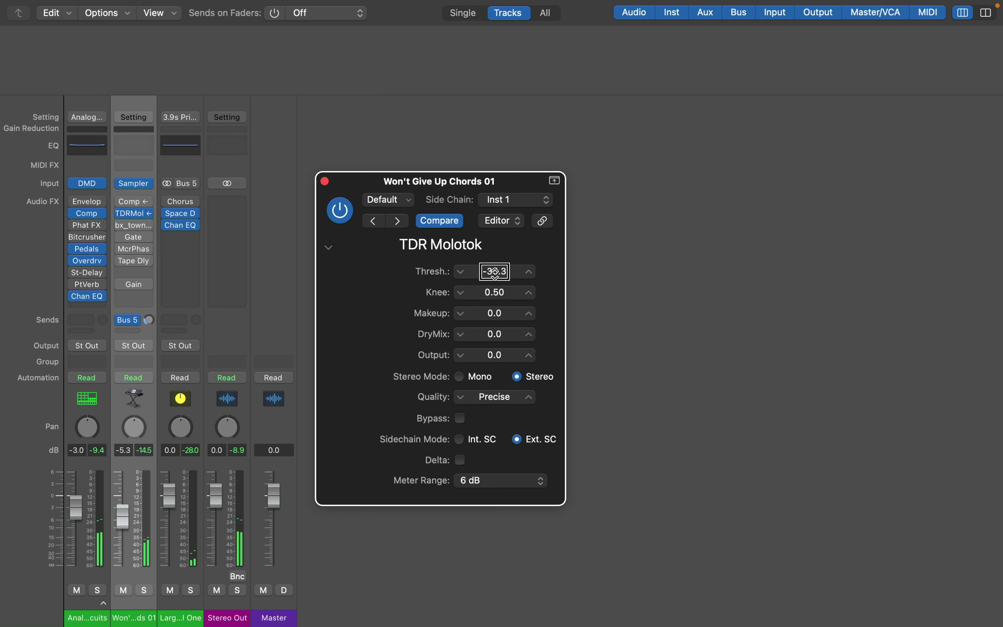
Step: Raise TDR Molotok's compression ratio gradually while the loop plays
scroll(489, 379, up, 5)
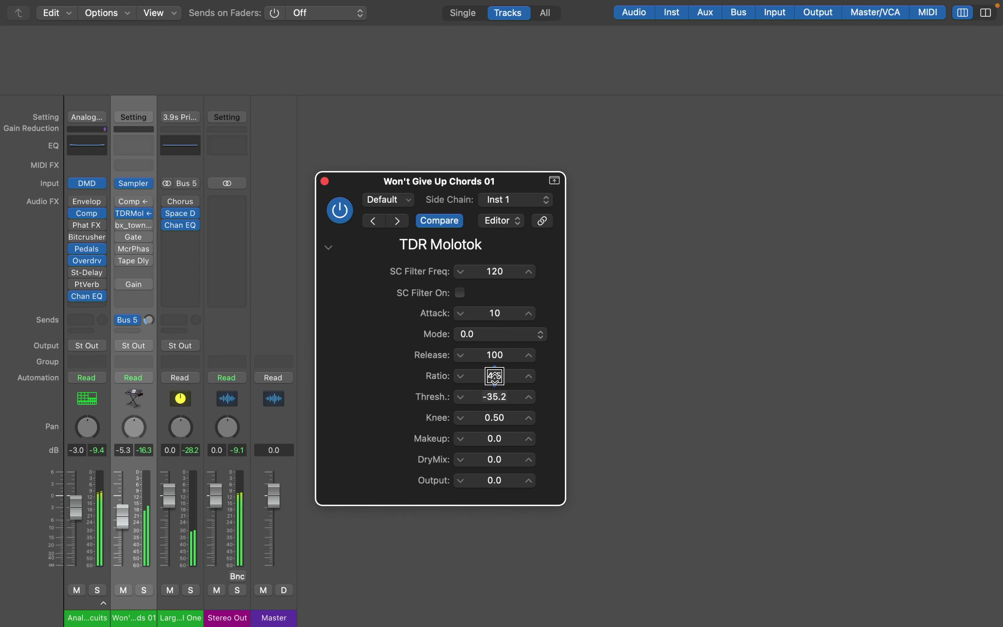
scroll(495, 376, up, 1)
key(ctrl+alt+Up)
key(ctrl+alt+Up)
key(ctrl+alt+Up)
key(ctrl+alt+Up)
key(ctrl+alt+Up)
key(ctrl+alt+Up)
key(ctrl+alt+Up)
key(ctrl+alt+Up)
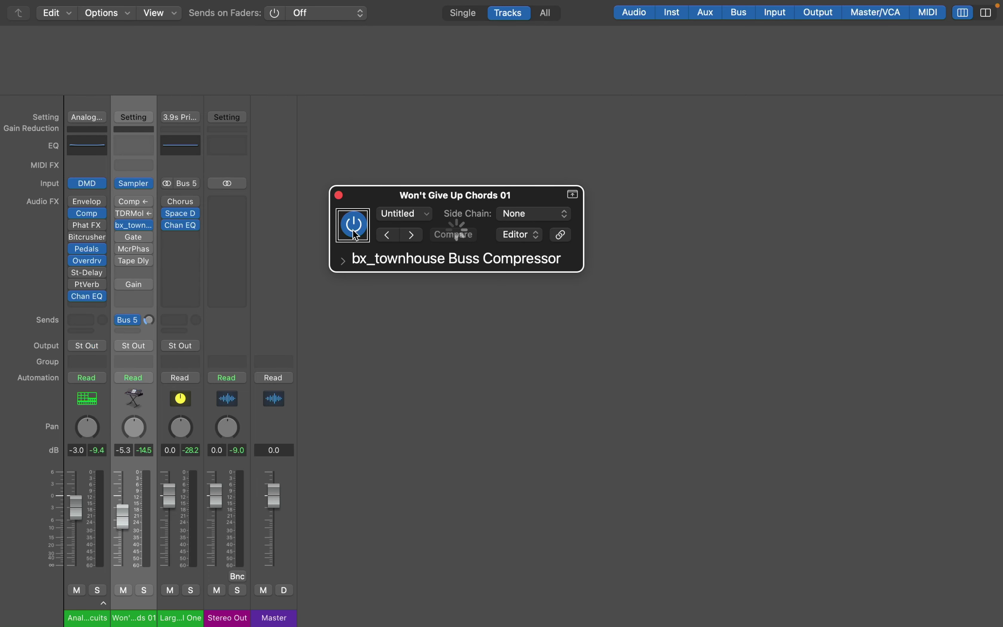
Step: Set the side-chain source of the chords' bx_townhouse Buss Compressor to Inst 1 and enable Key In
click(530, 217)
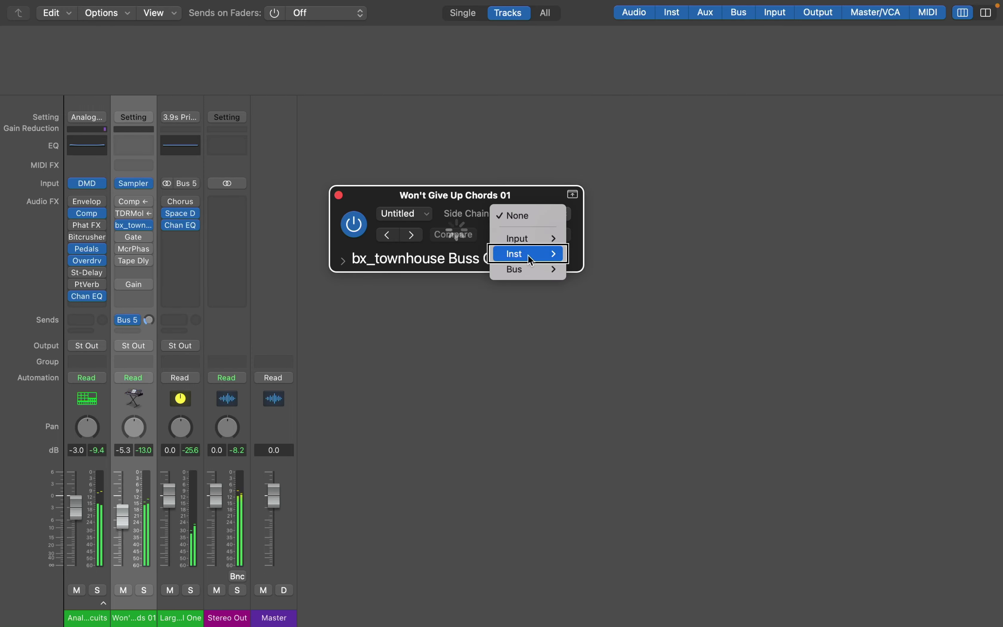
mouse_move(528, 255)
click(645, 255)
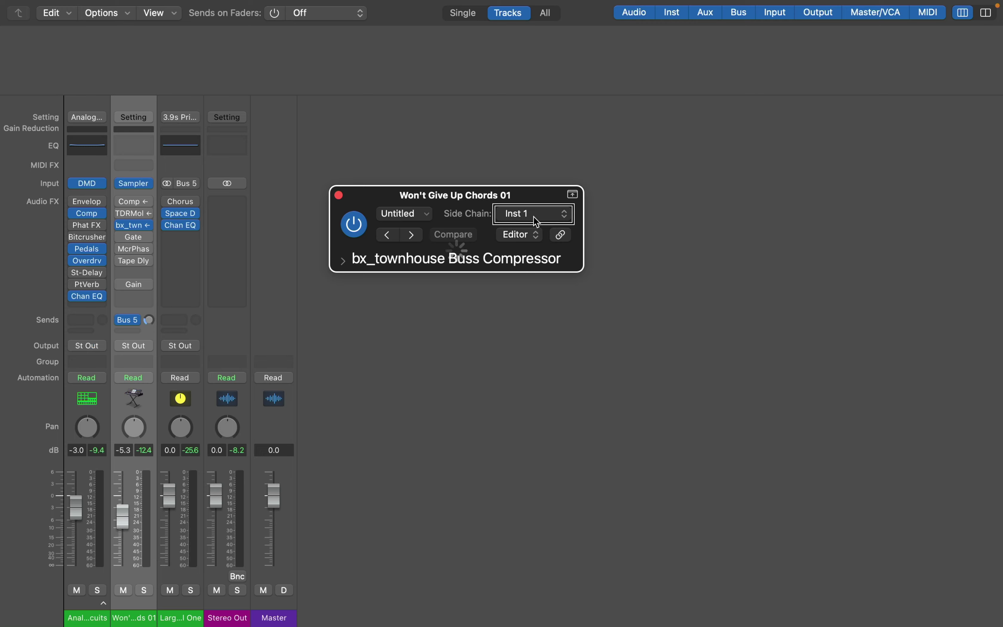
click(342, 261)
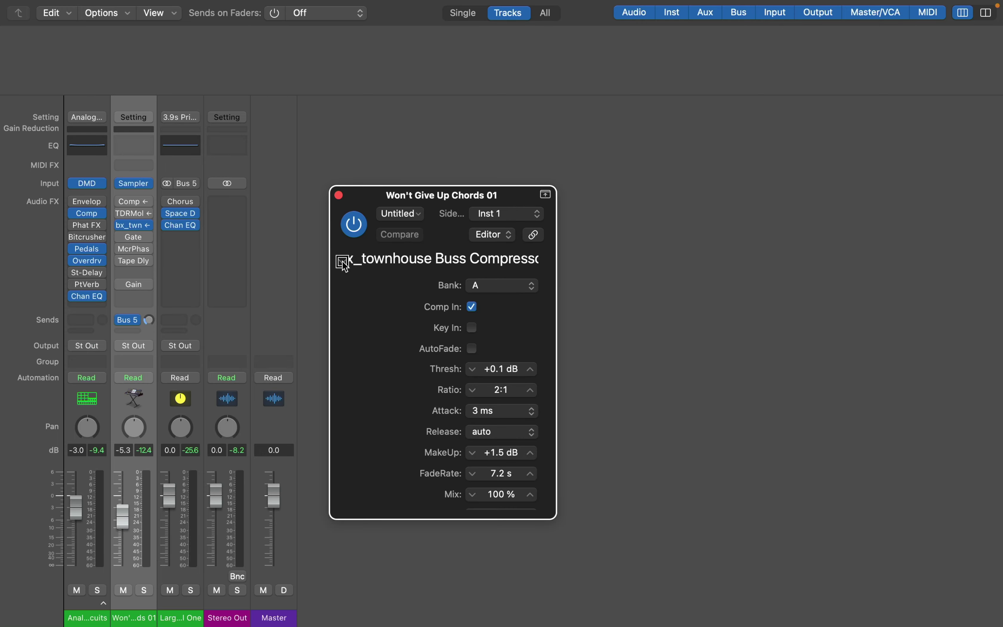
click(416, 332)
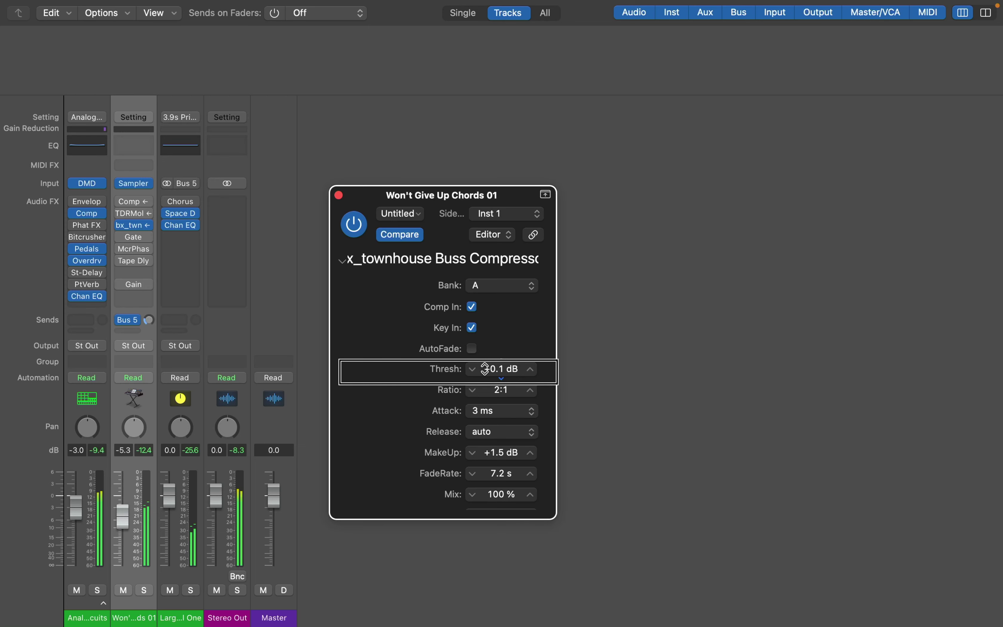
Step: Set the bx_townhouse threshold to -20.0 dB and adjust its ratio
drag(484, 369, 501, 369)
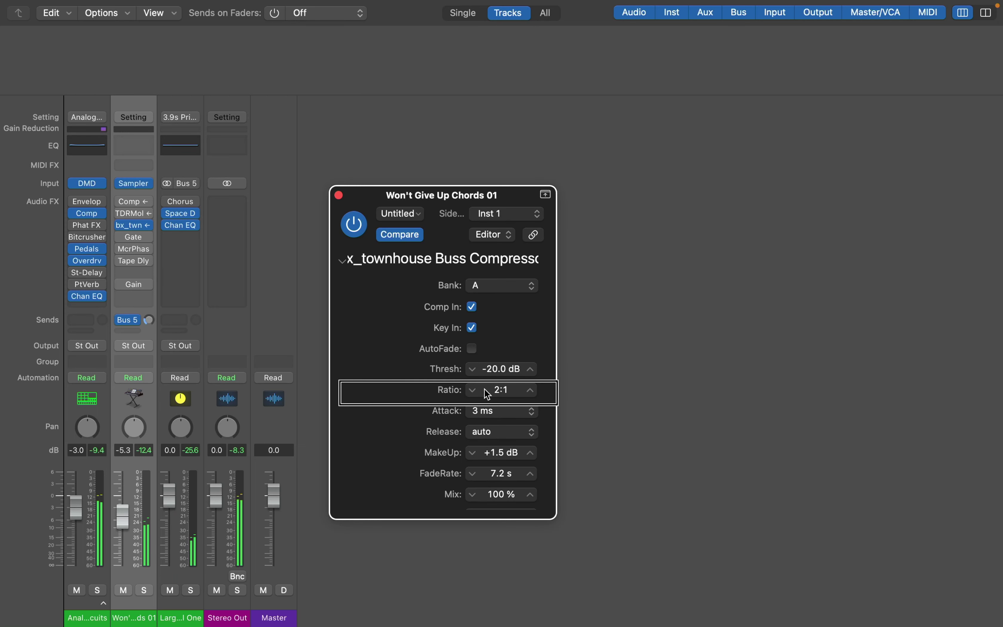
drag(501, 390, 501, 390)
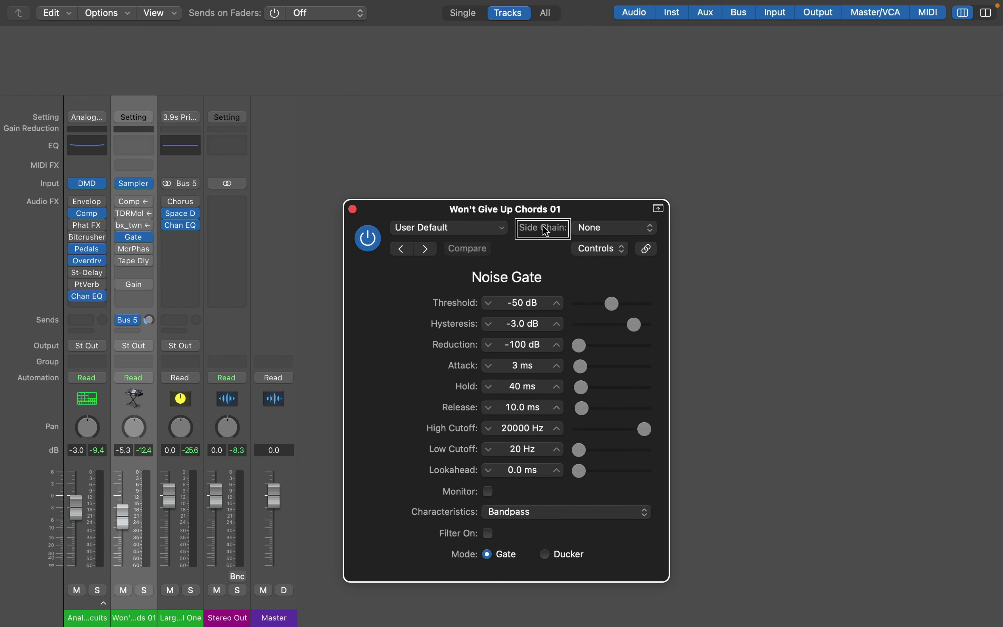
Step: Set the side-chain source of the chords' Noise Gate to Kick 1 - Analog Circuits (Inst 1)
click(616, 233)
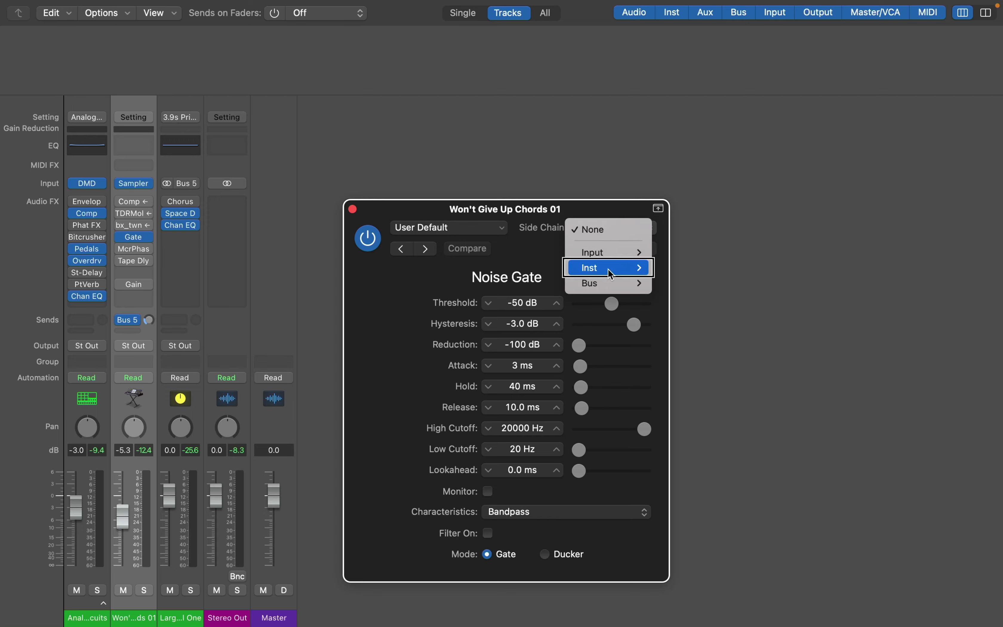
mouse_move(608, 268)
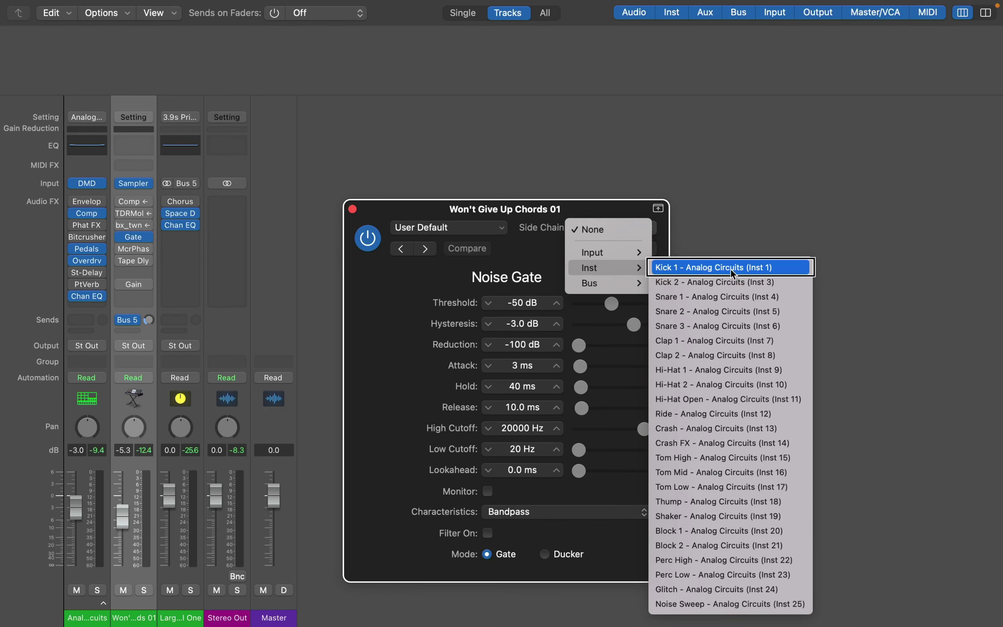
click(731, 268)
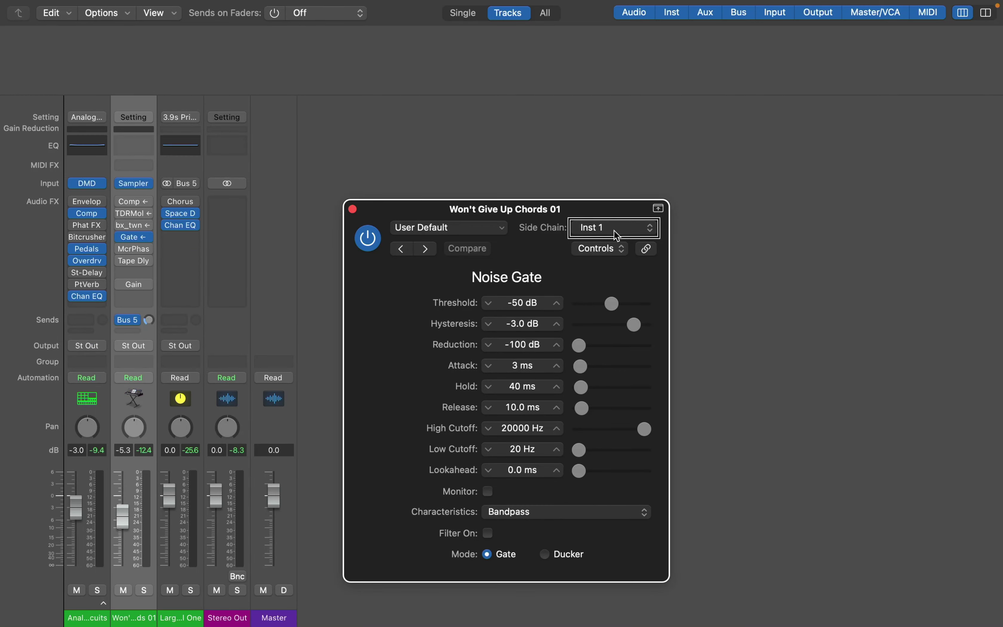
Step: Switch the Noise Gate to Ducker mode and set its ducking amount to -100 dB
click(455, 389)
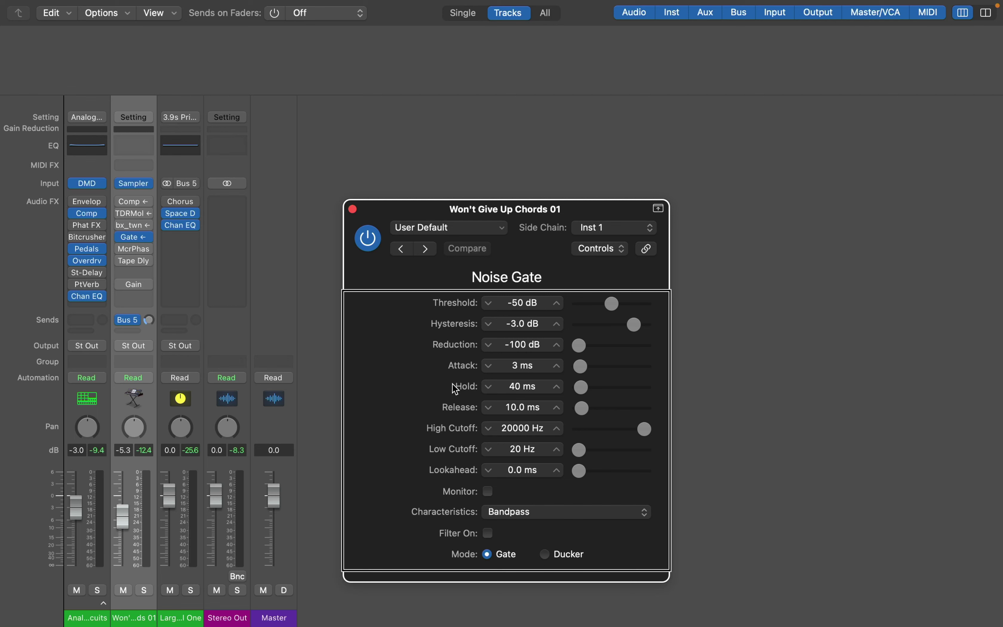
click(513, 311)
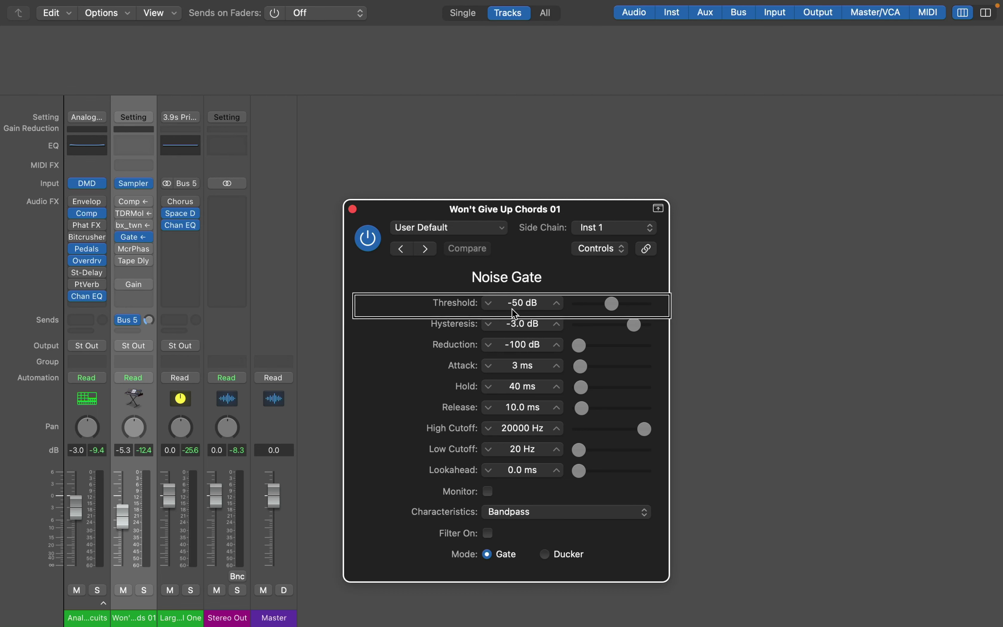
click(463, 558)
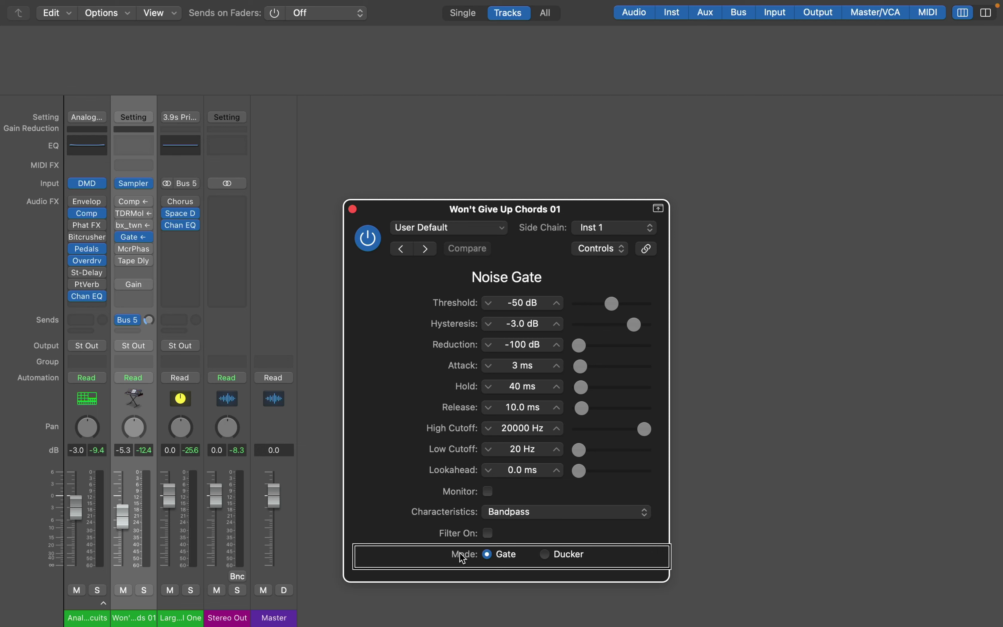
key(space)
click(546, 554)
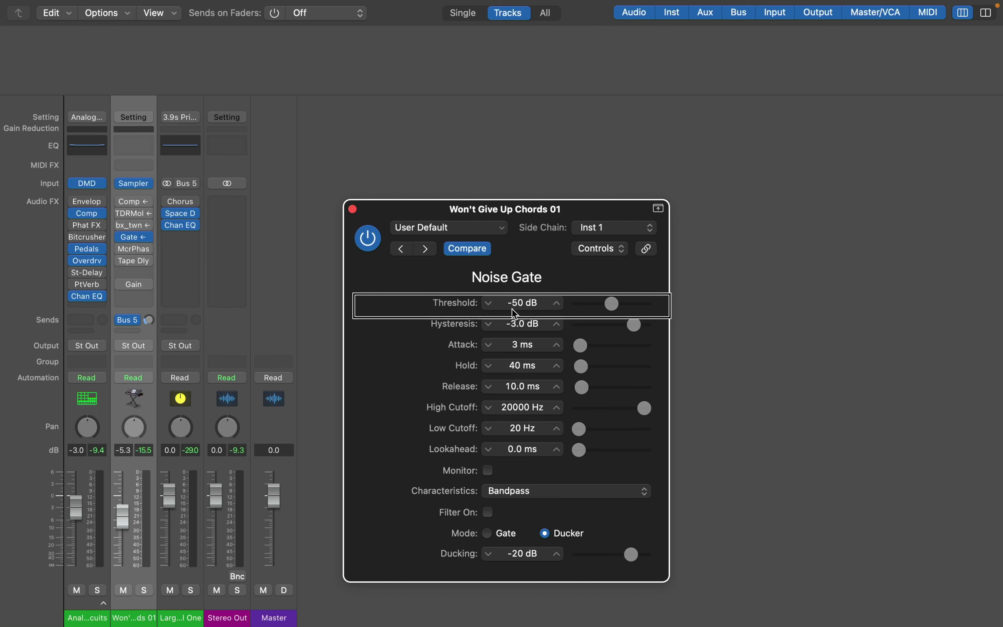
key(space)
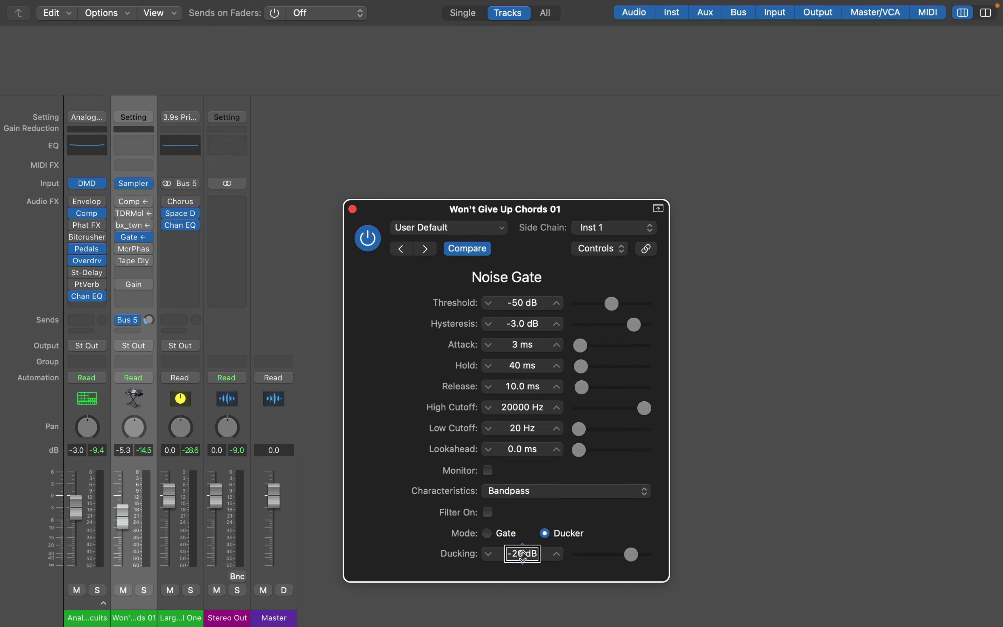
scroll(522, 554, down, 10)
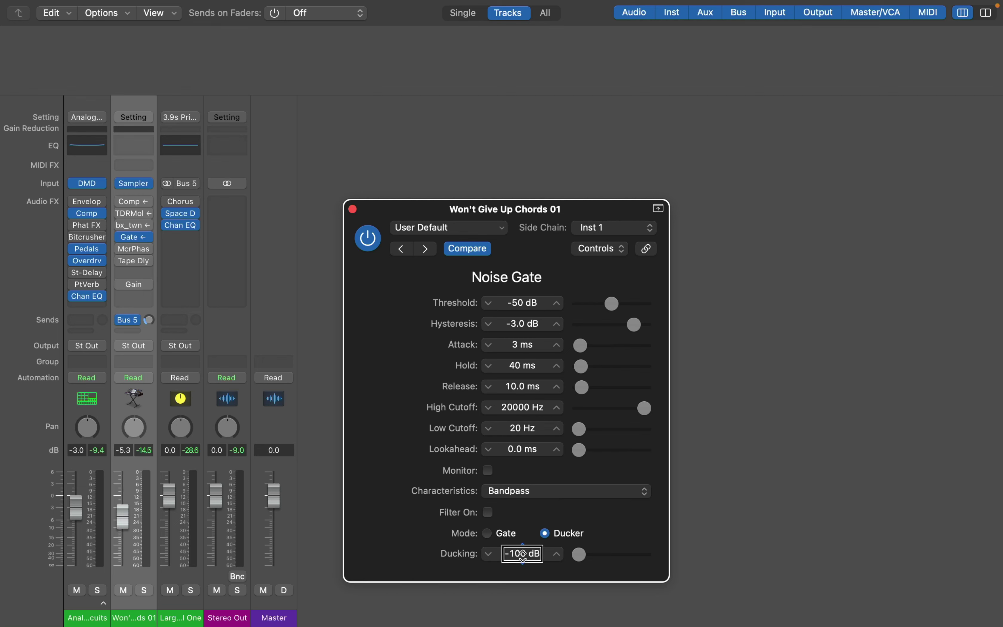
Step: Play the loop, try Noise Gate thresholds between -100 and -30 dB, and settle on -60 dB
key(space)
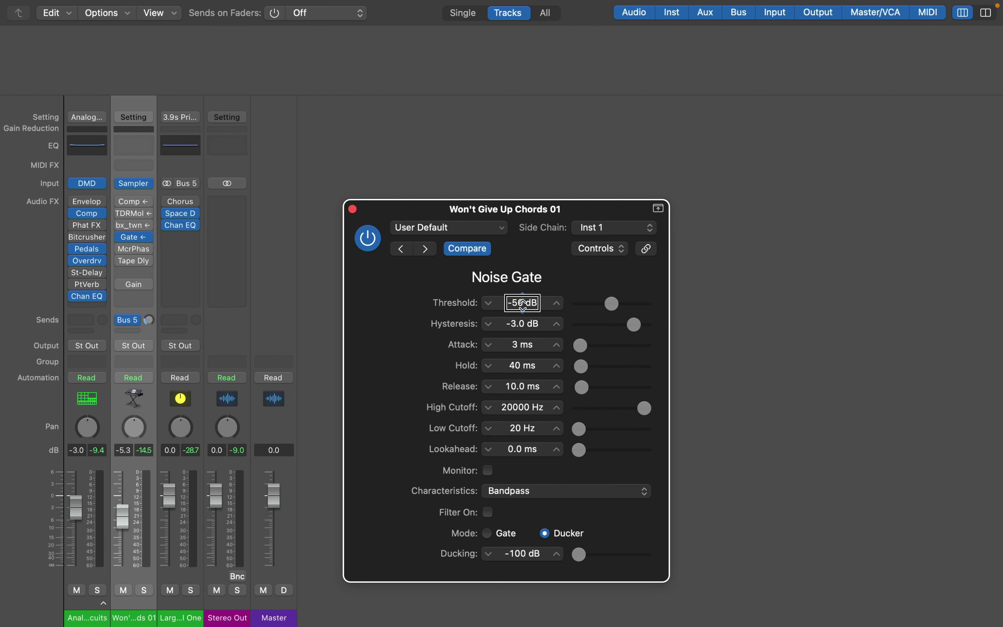
scroll(522, 303, down, 6)
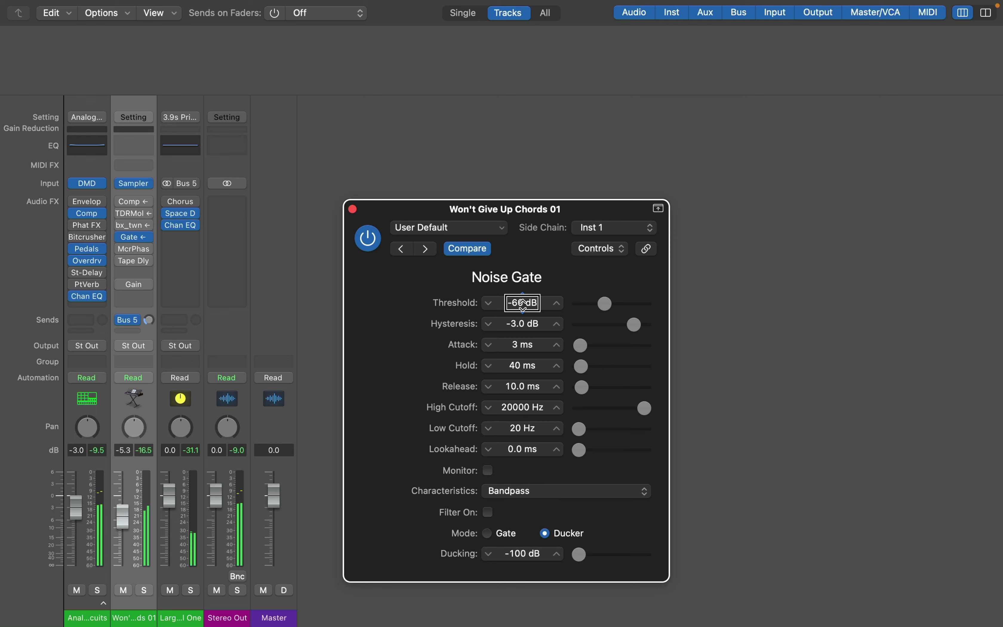
scroll(523, 303, down, 4)
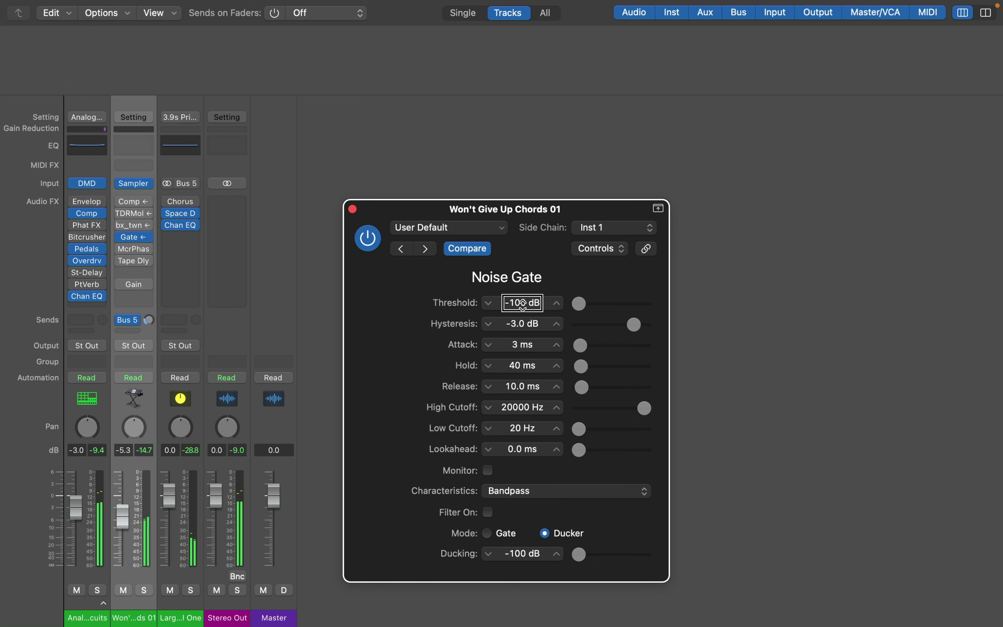
scroll(522, 303, up, 14)
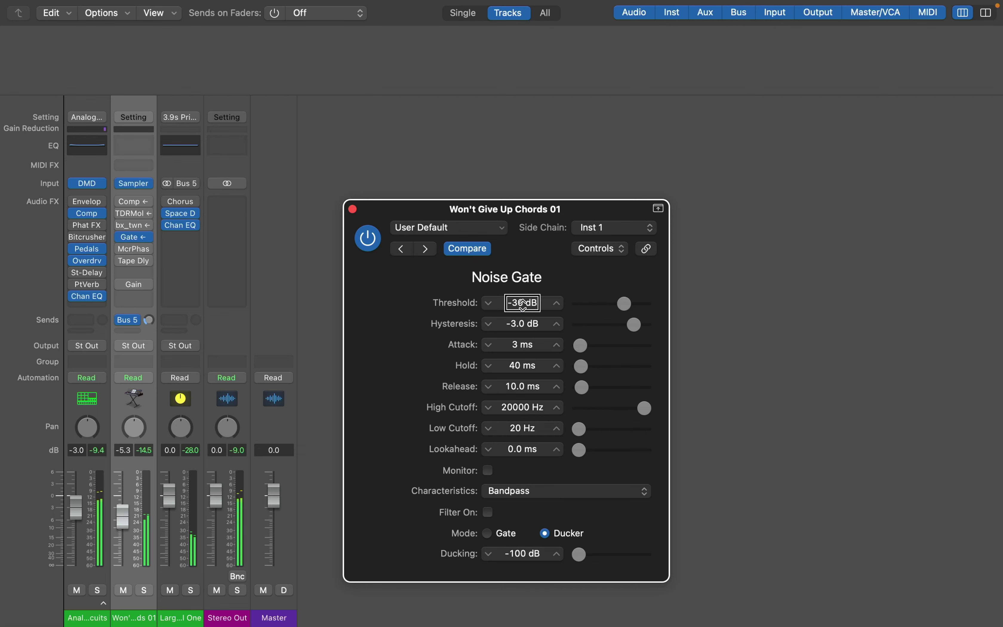
scroll(522, 303, down, 6)
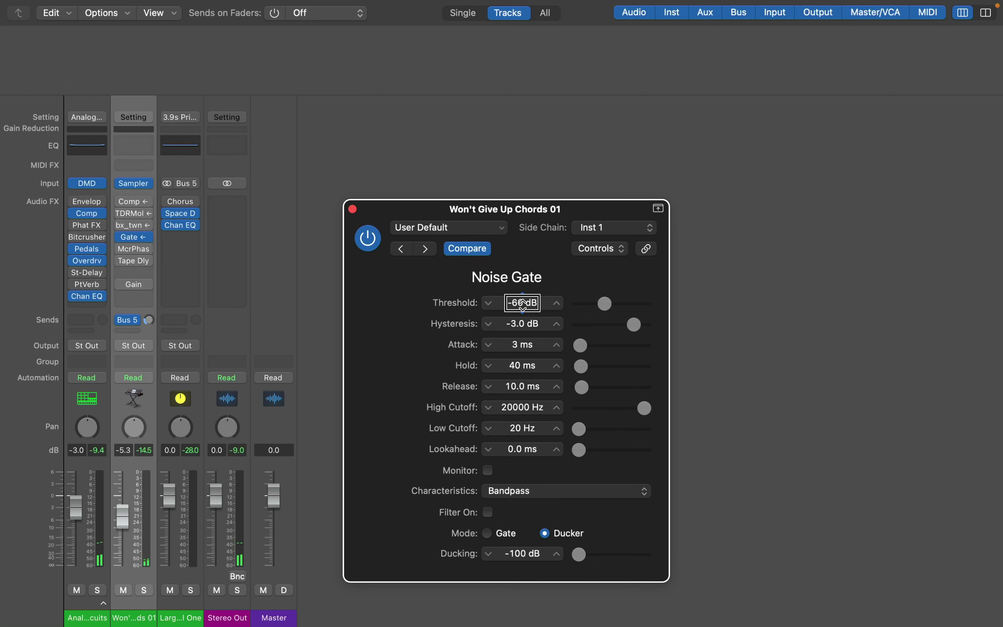
Step: Switch the Noise Gate from Ducker to Gate mode
click(543, 534)
click(511, 534)
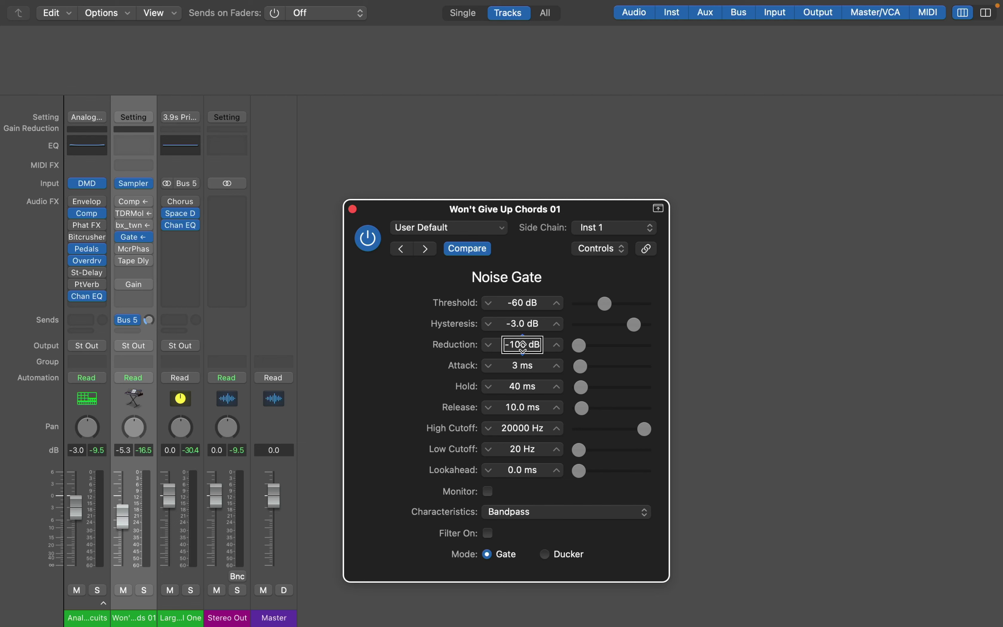
Step: Audition the gate's reduction at values up to -10 dB during playback, and return it to -100 dB
scroll(522, 345, up, 10)
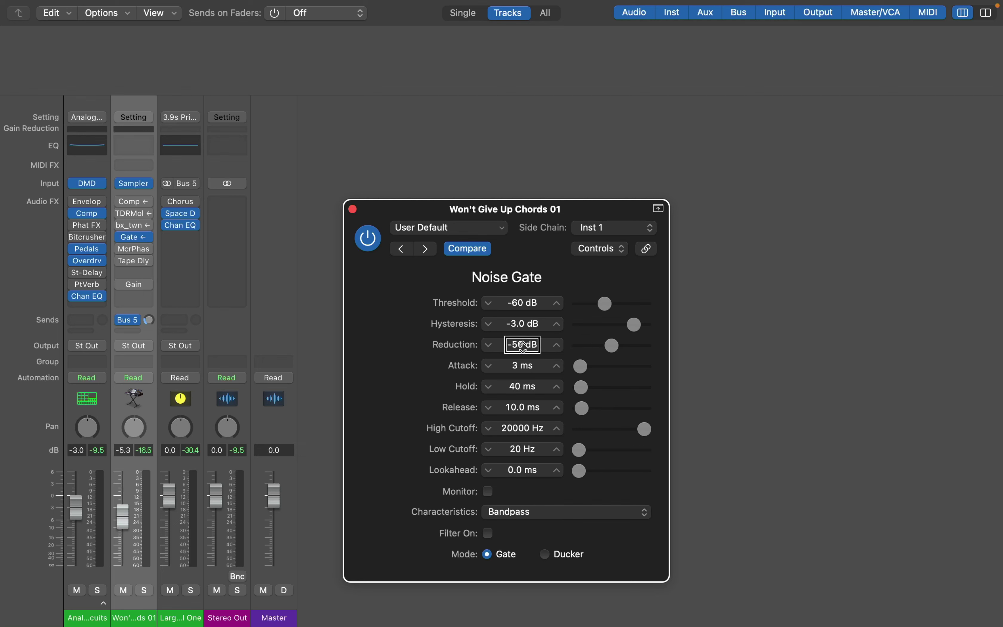
scroll(523, 344, up, 4)
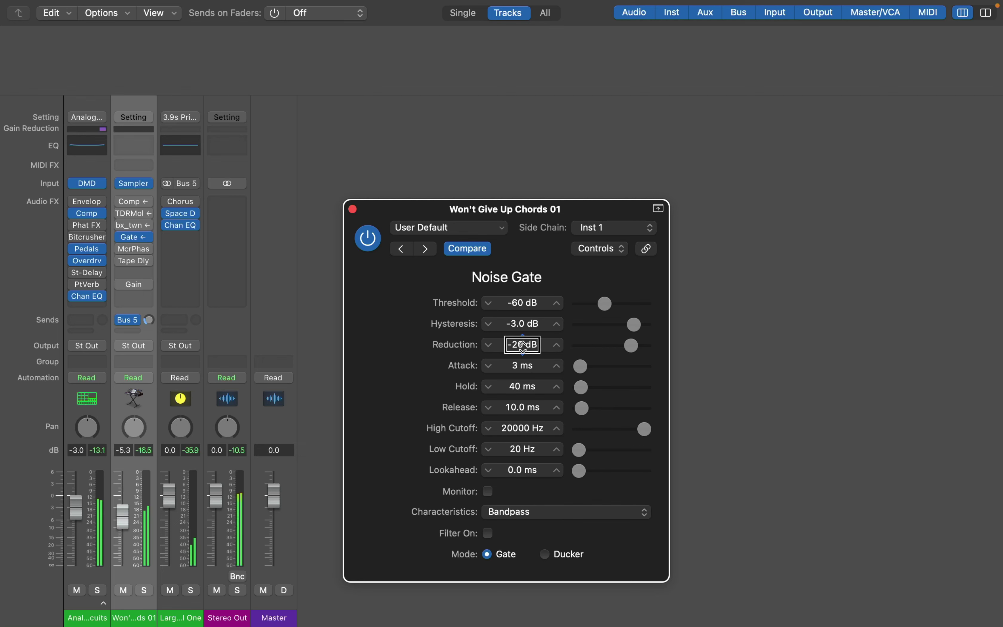
scroll(523, 345, up, 2)
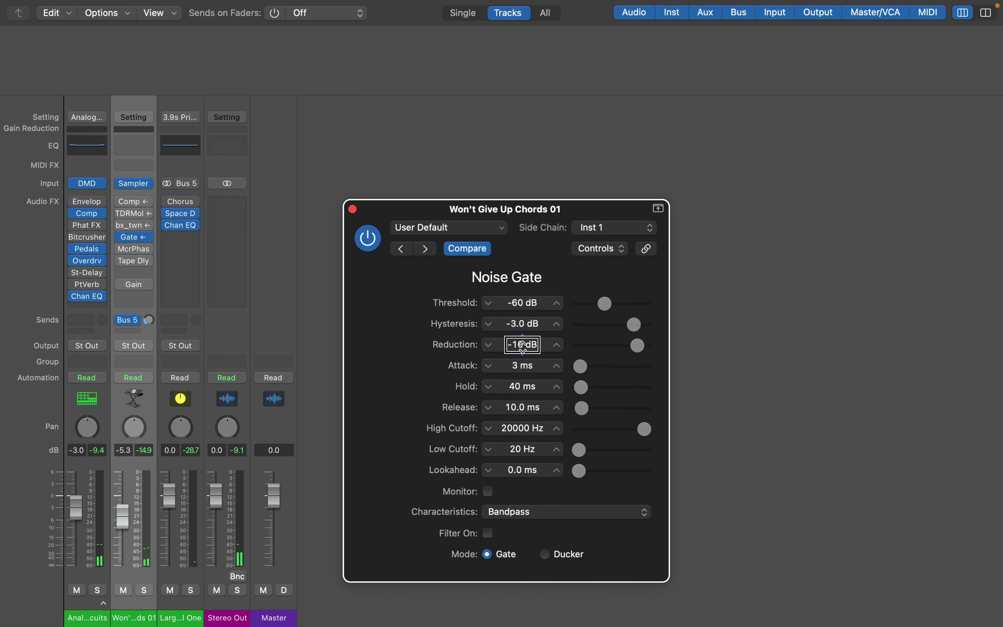
scroll(523, 344, down, 4)
scroll(522, 345, down, 10)
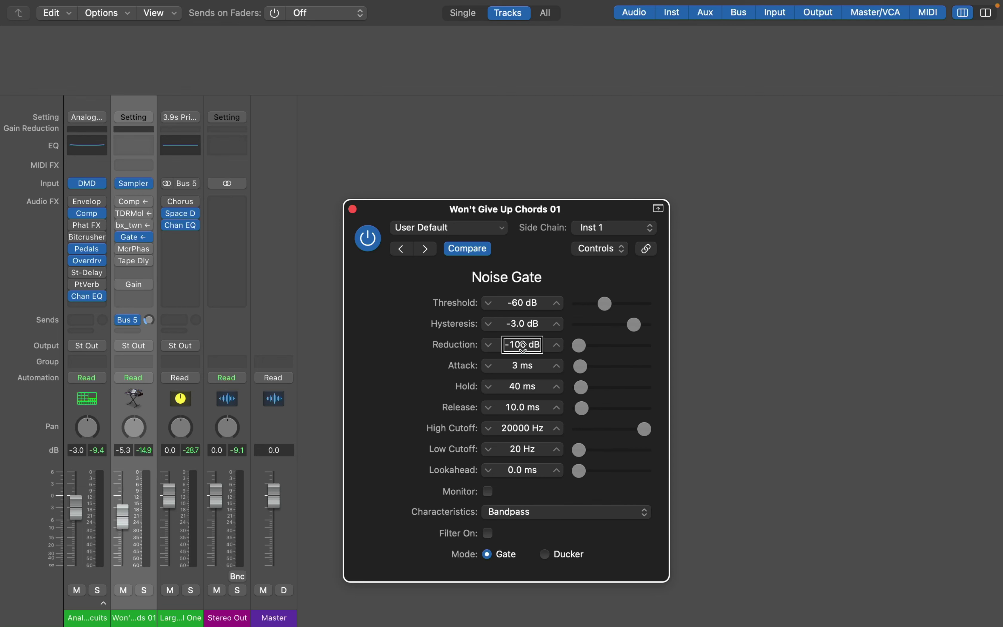